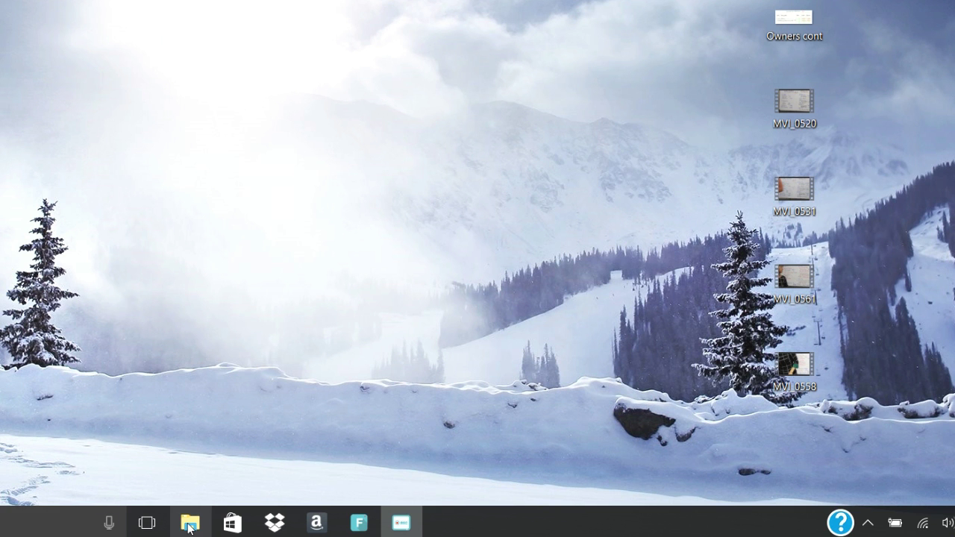
Create a folder named Vendor Files in Documents and pin it to Quick access.
click(189, 525)
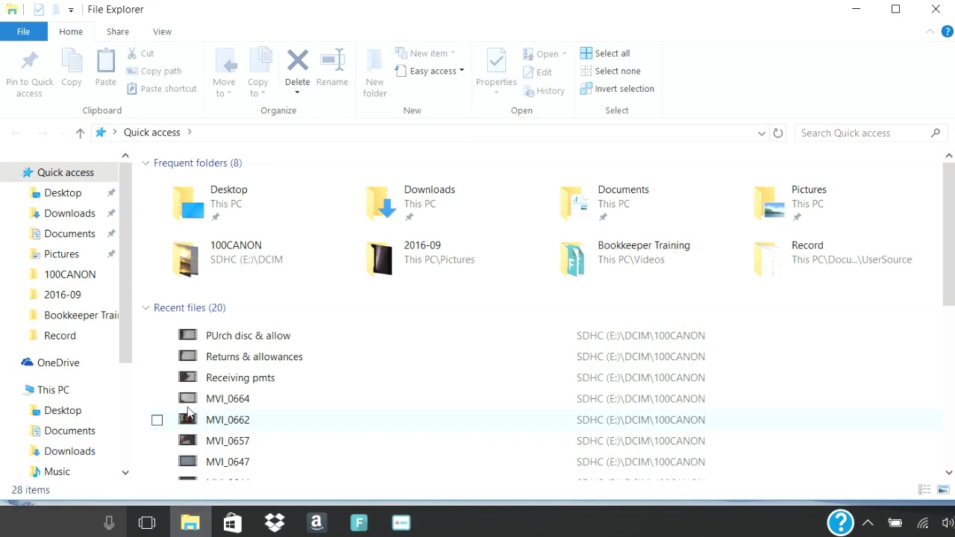
click(70, 234)
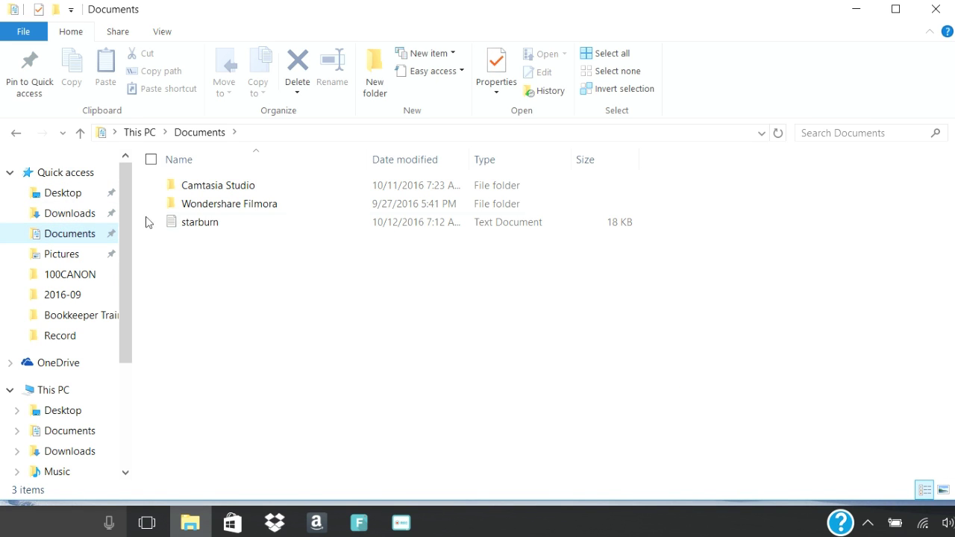
click(374, 71)
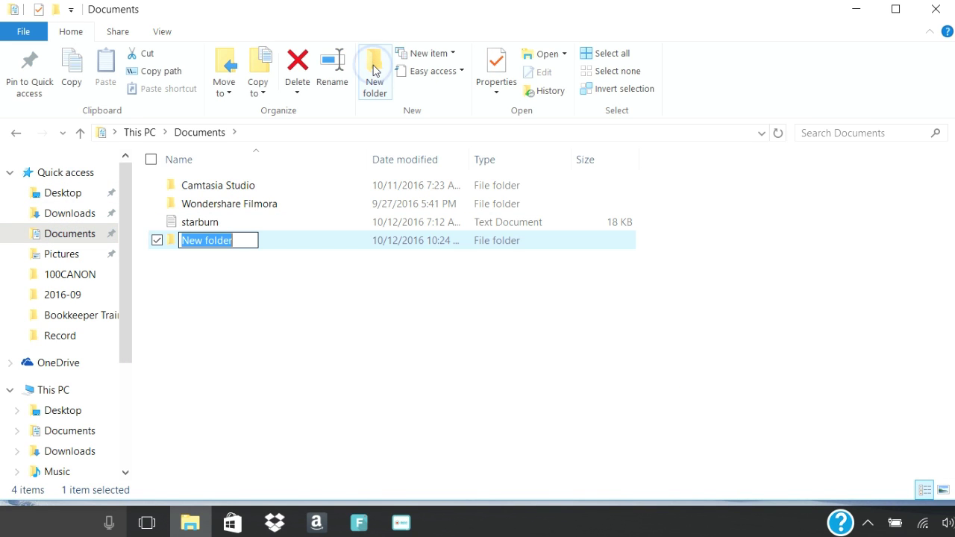
text(Vend)
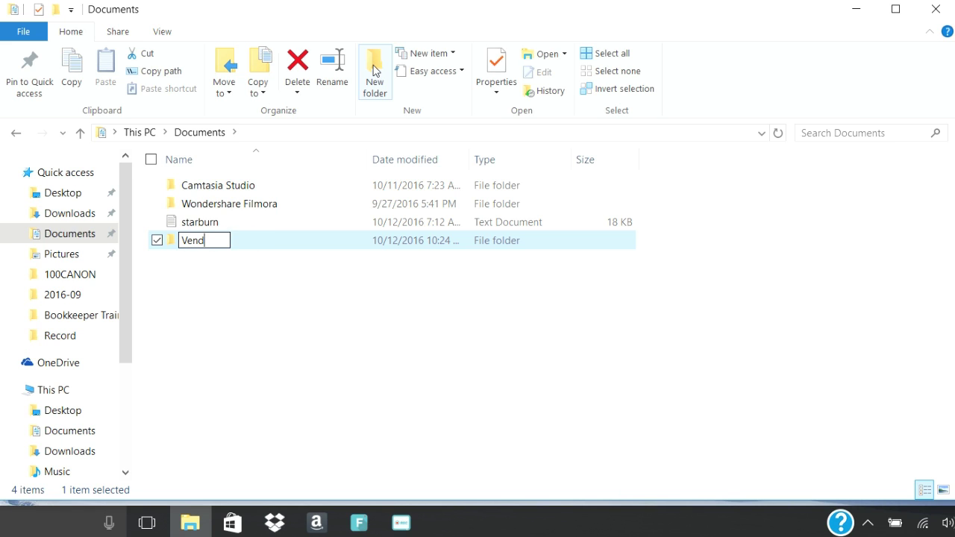
text(or Files)
key(Return)
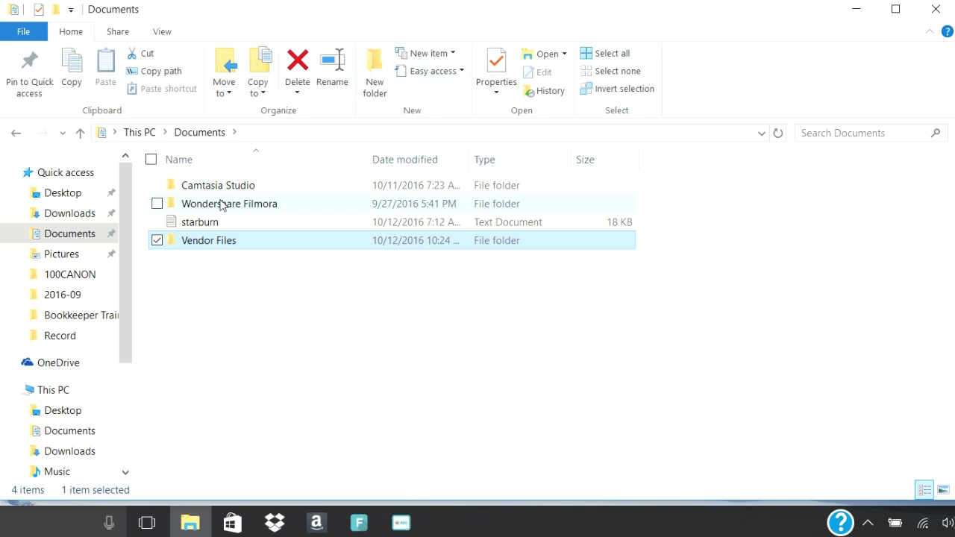
click(26, 84)
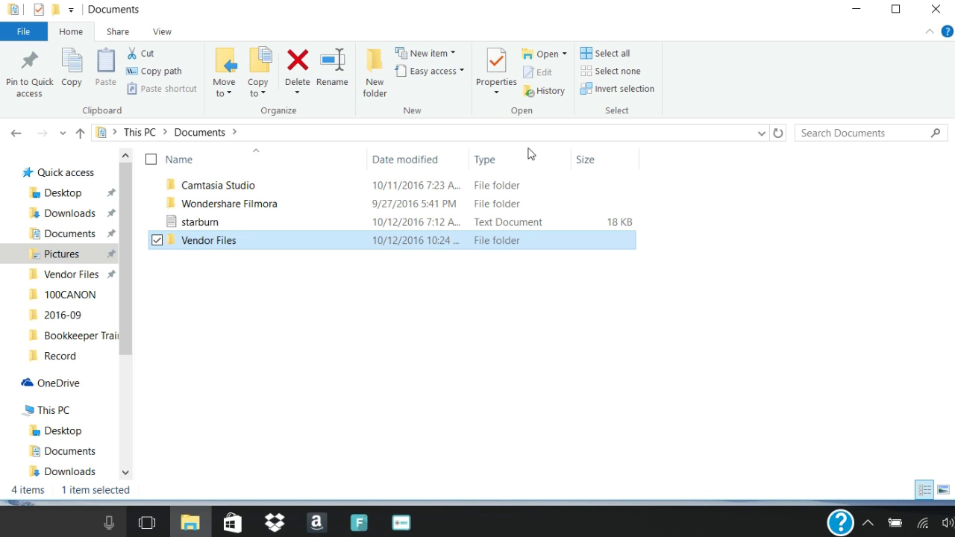
Create a folder named Cash - Operating inside the Vendor Files folder.
double_click(228, 244)
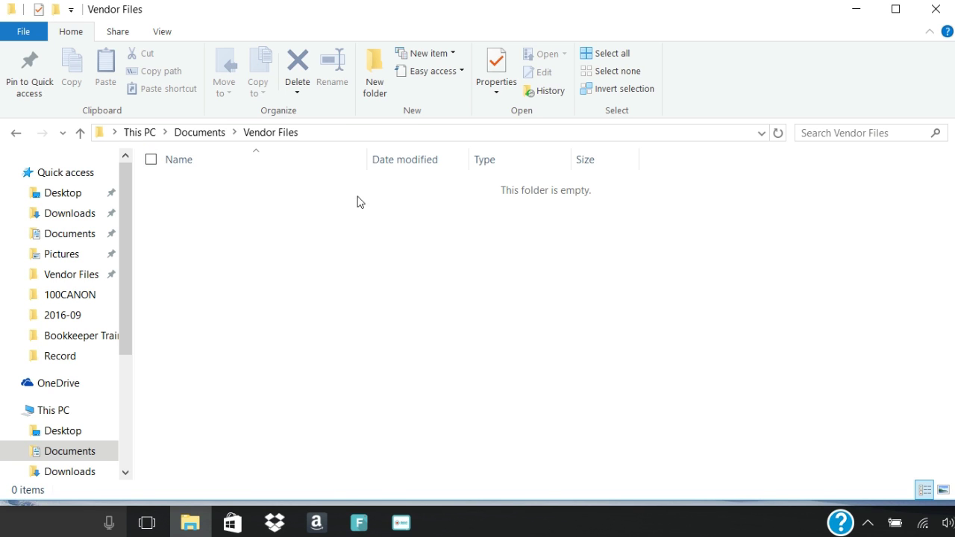
click(376, 87)
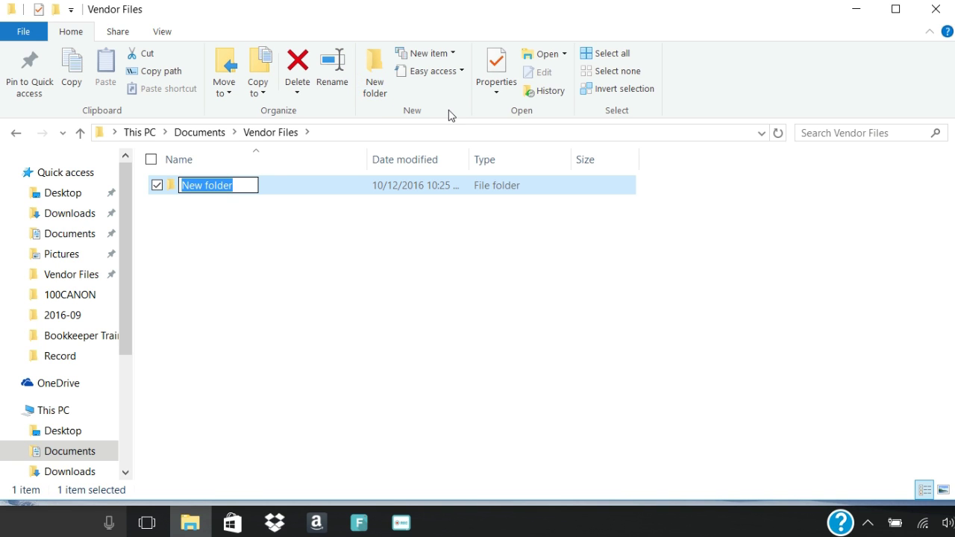
text(Cash )
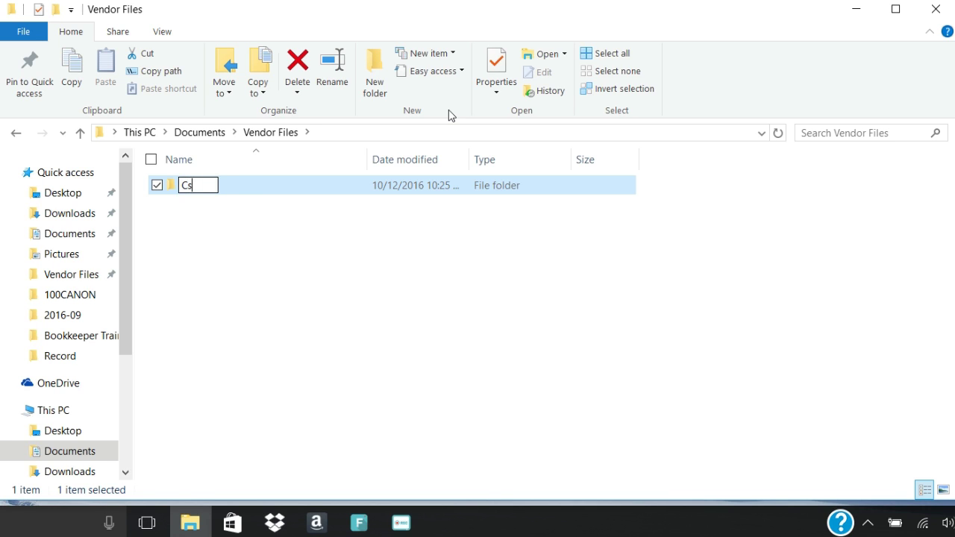
text(- Operating)
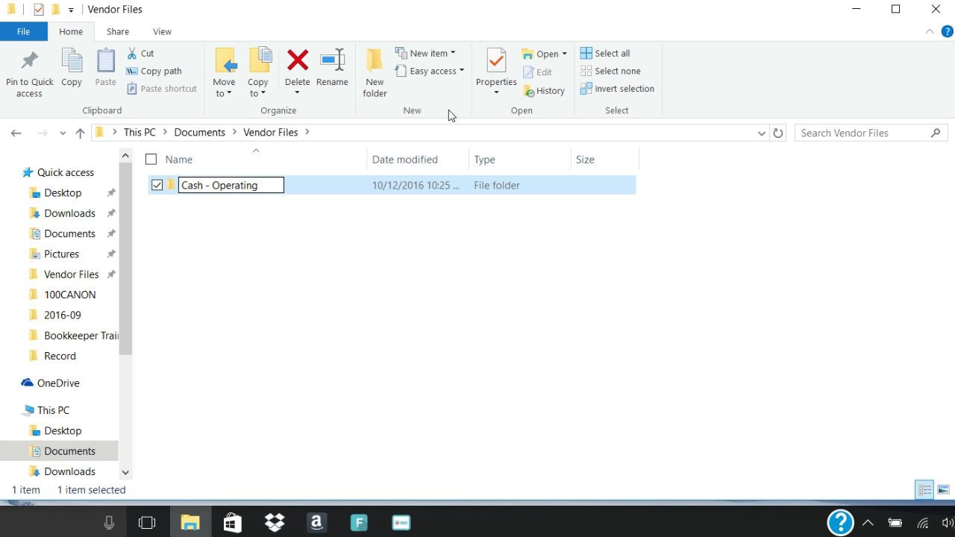
key(Return)
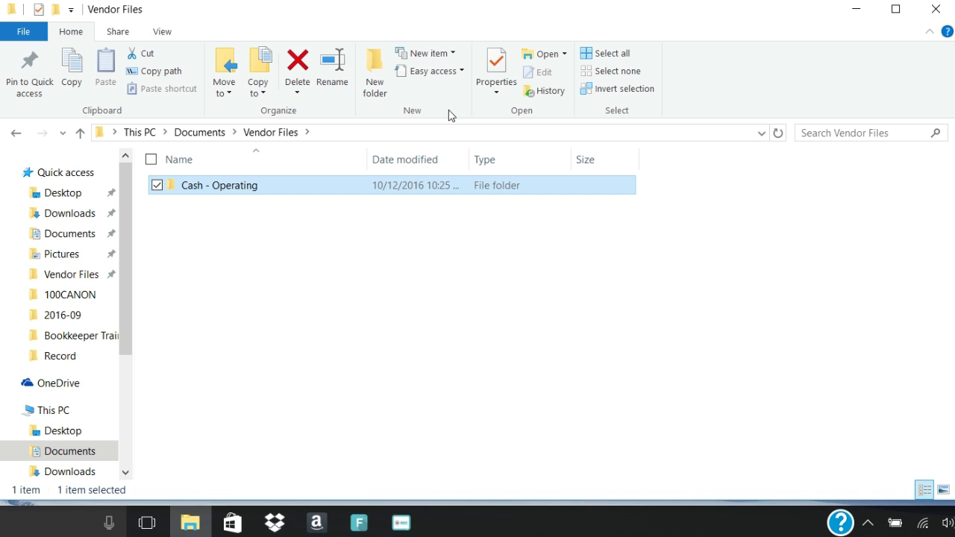
Create a year folder named 2016 inside the Cash - Operating folder.
double_click(258, 189)
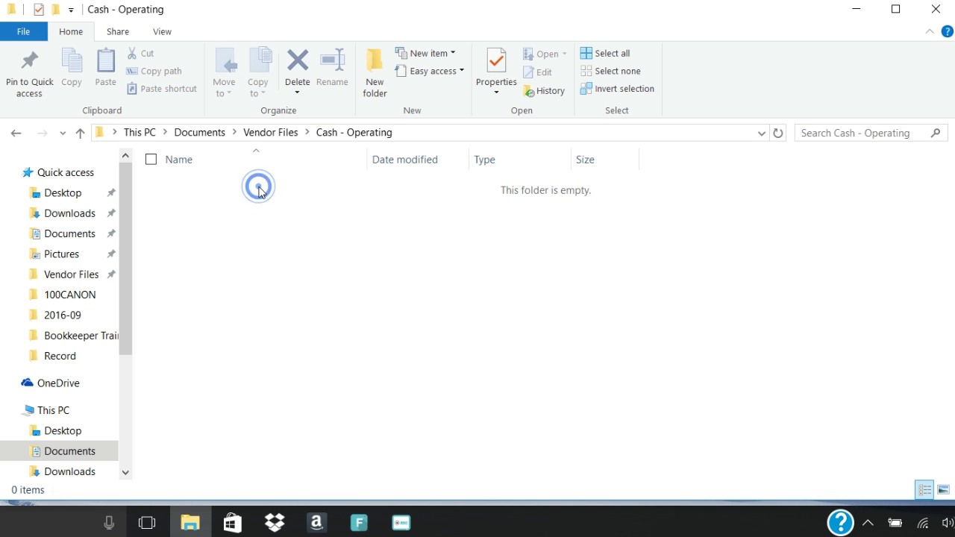
click(375, 77)
text(2016)
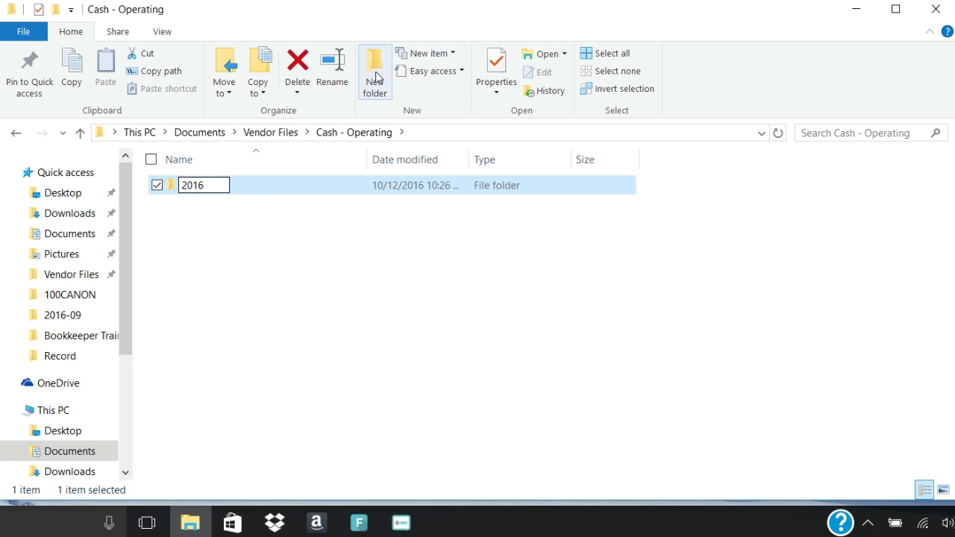
key(Return)
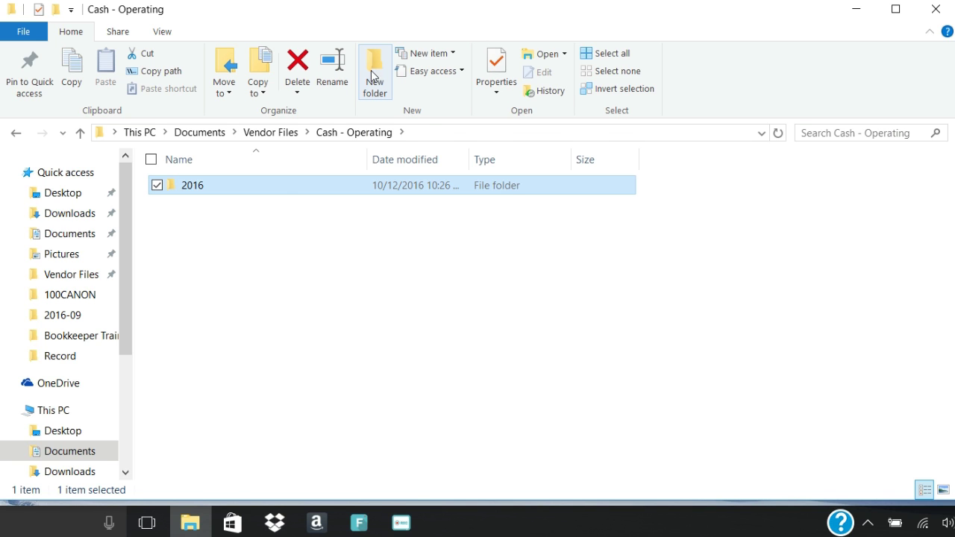
Create a folder named Local Bank inside the 2016 folder of Cash - Operating.
double_click(271, 188)
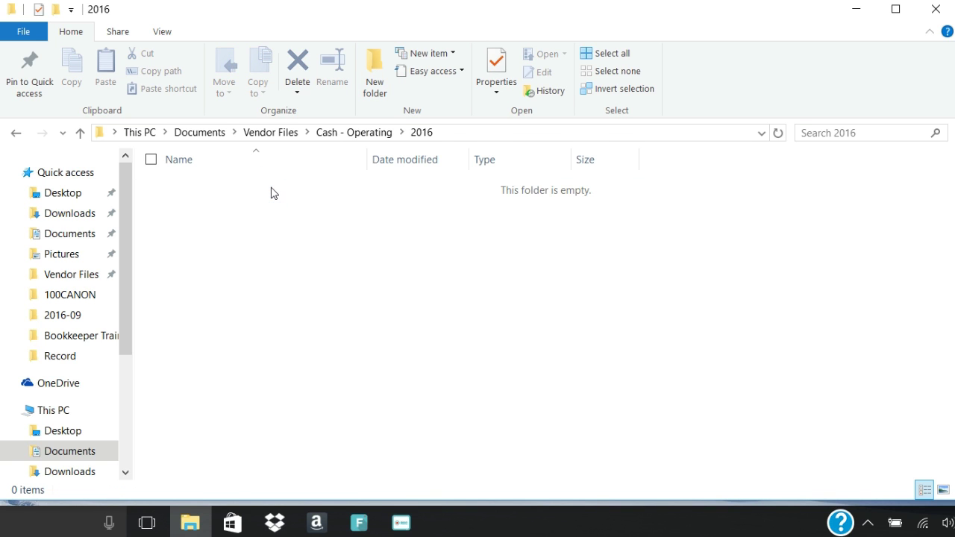
click(374, 88)
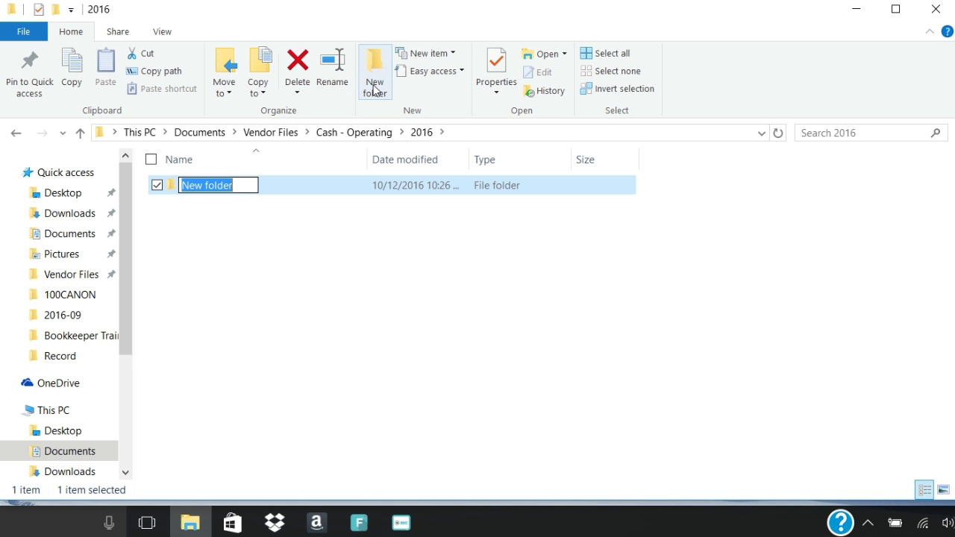
text(Local Bank)
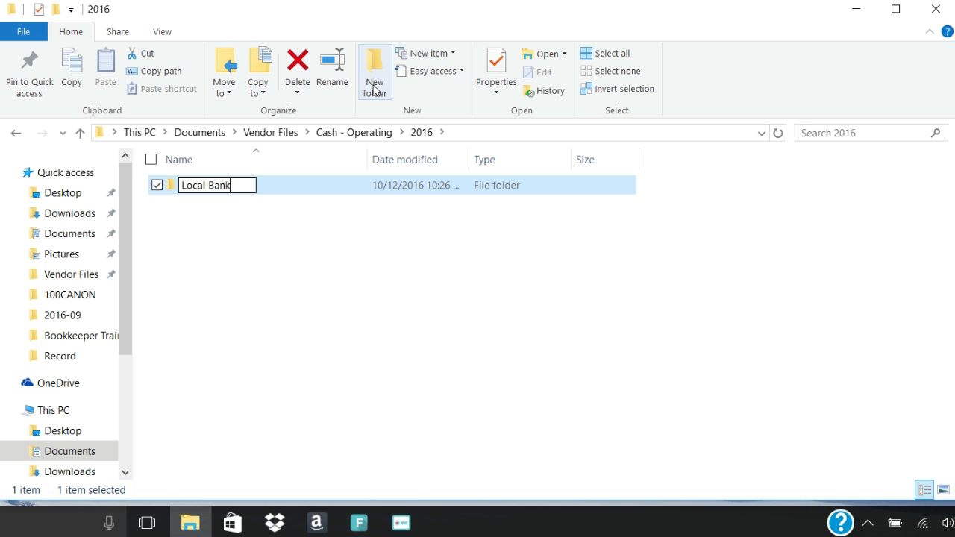
key(Return)
Open the Local Bank folder and bring the image file Image0005 into it.
click(253, 185)
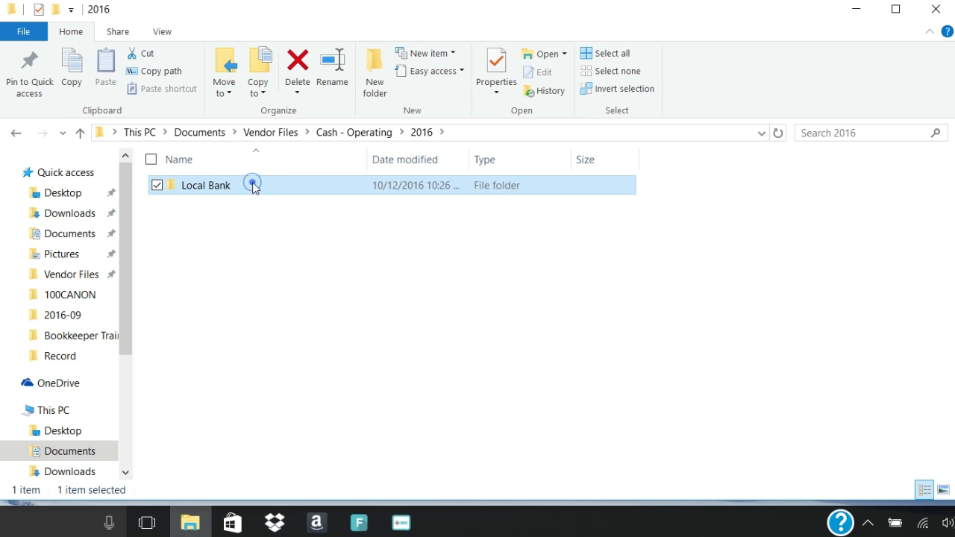
double_click(253, 185)
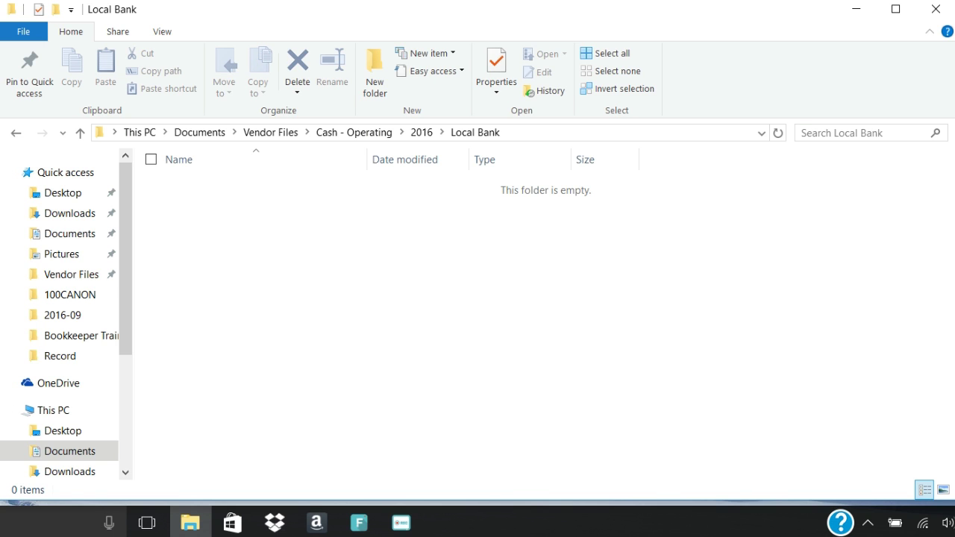
drag(33, 188, 346, 245)
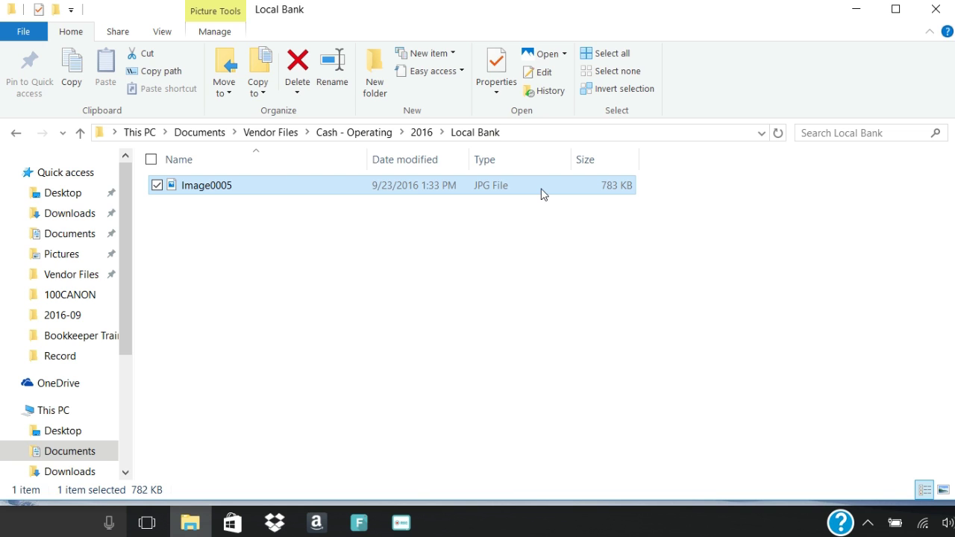
Rename the Image0005 file in the Local Bank folder as 01 - January.
right_click(254, 187)
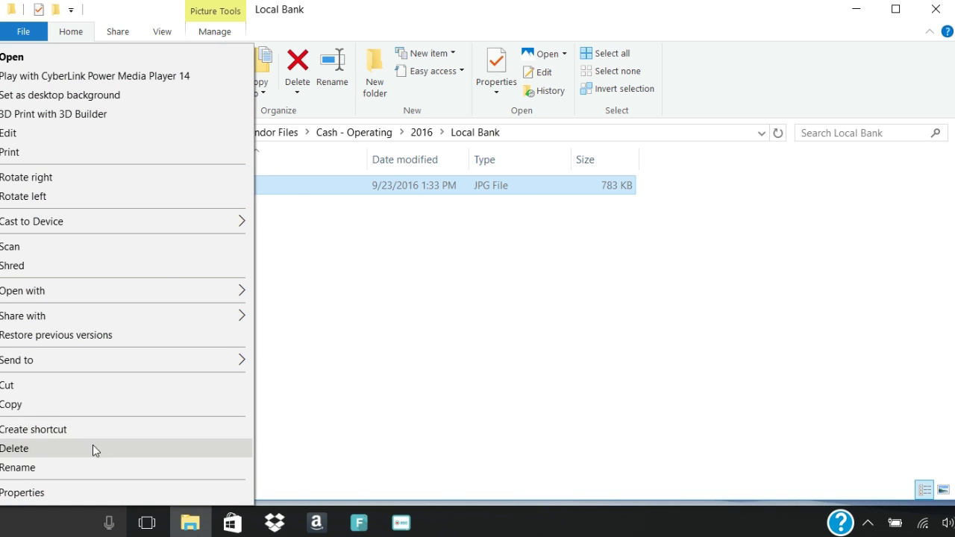
click(91, 467)
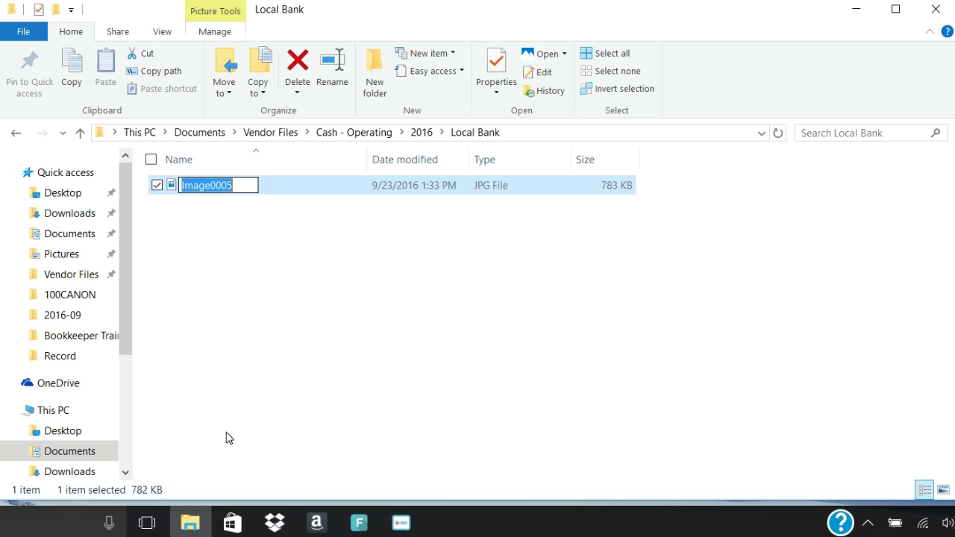
text(01 - )
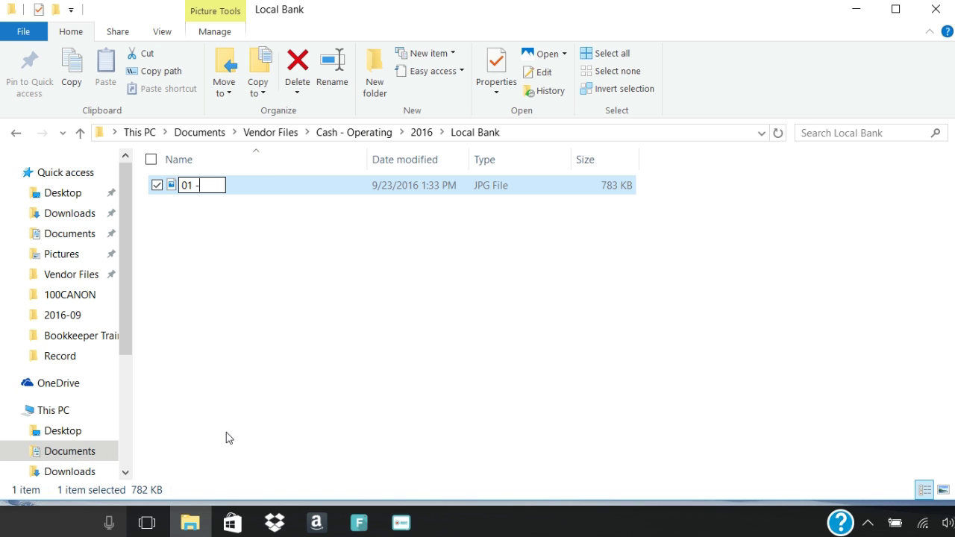
text(January)
key(Return)
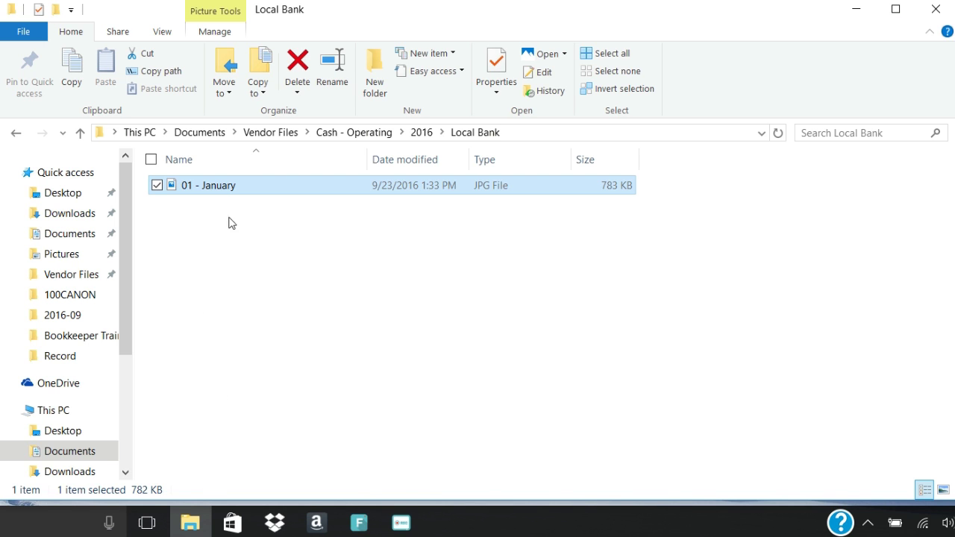
Delete the 01 - January image from the Local Bank folder.
right_click(252, 192)
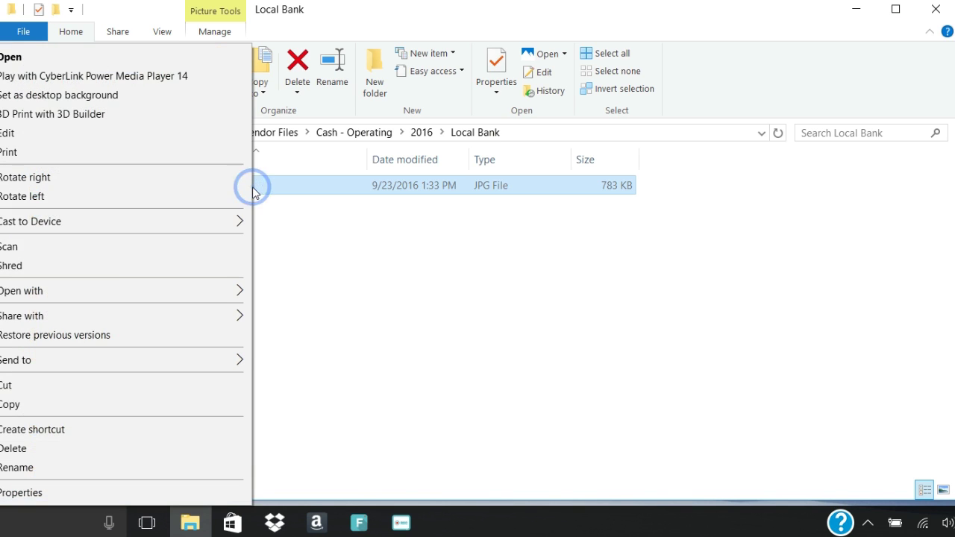
click(97, 456)
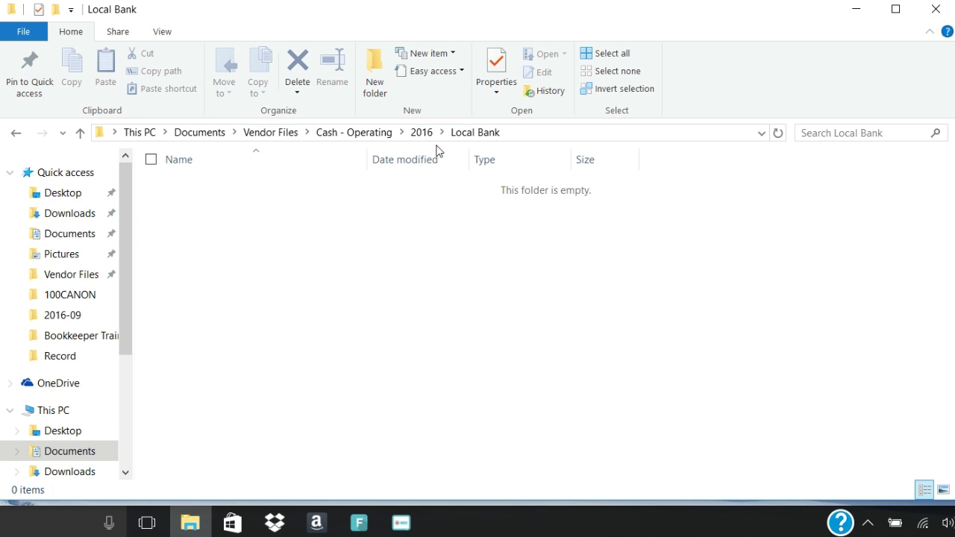
Return to the Vendor Files folder and create a folder named Building in it.
click(66, 277)
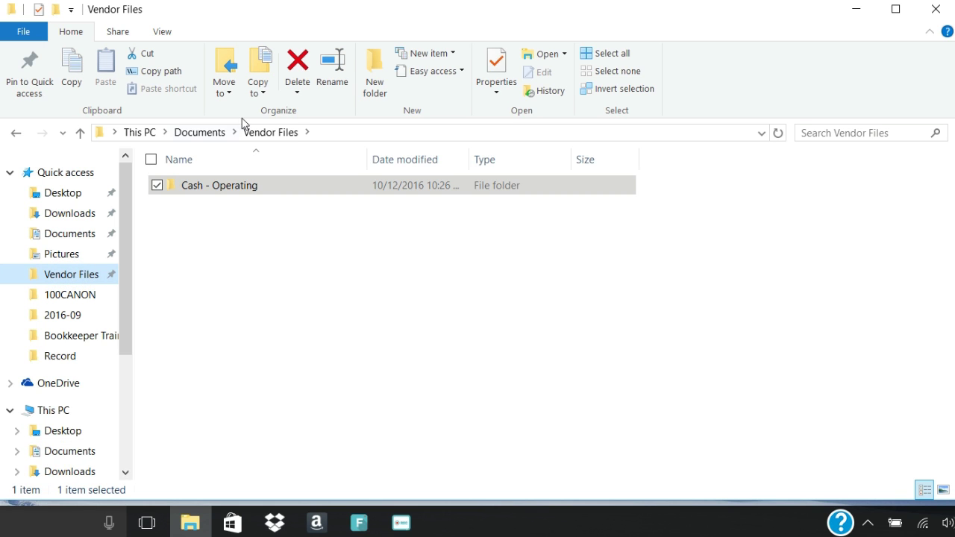
click(383, 71)
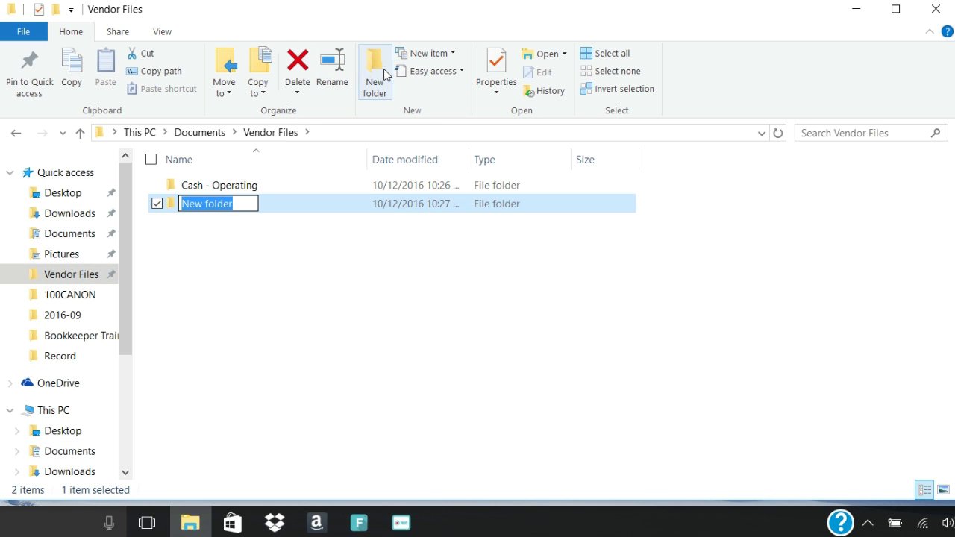
text(Building)
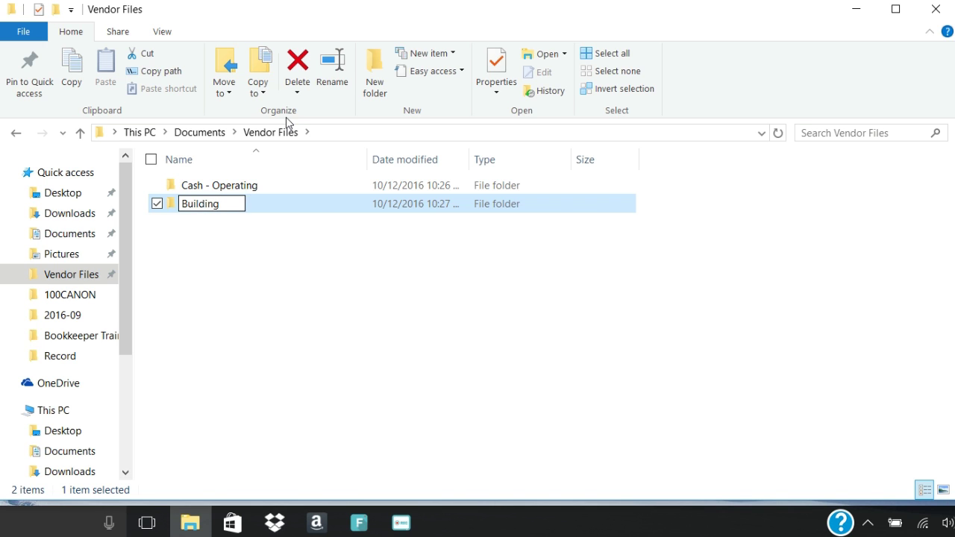
key(Return)
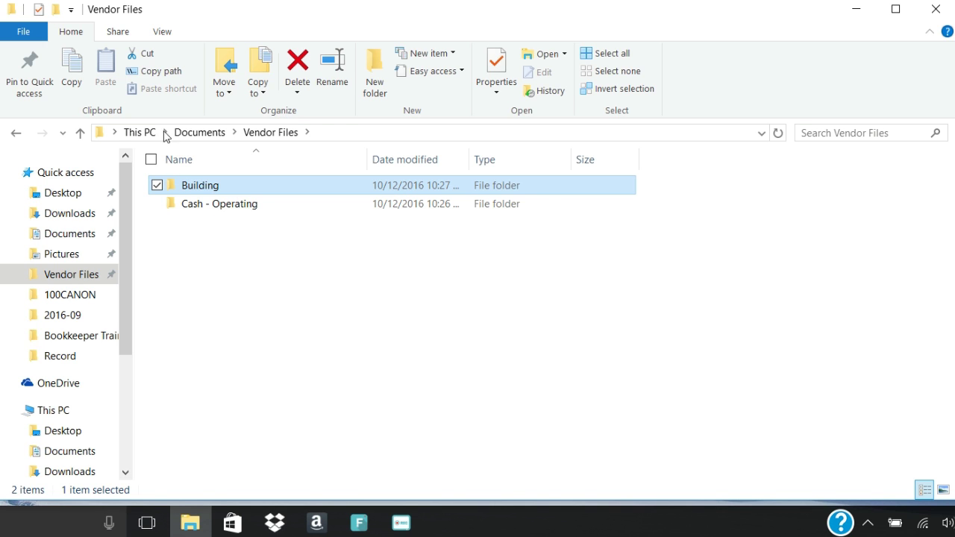
Create a year folder named 2016 inside the Building folder.
double_click(191, 185)
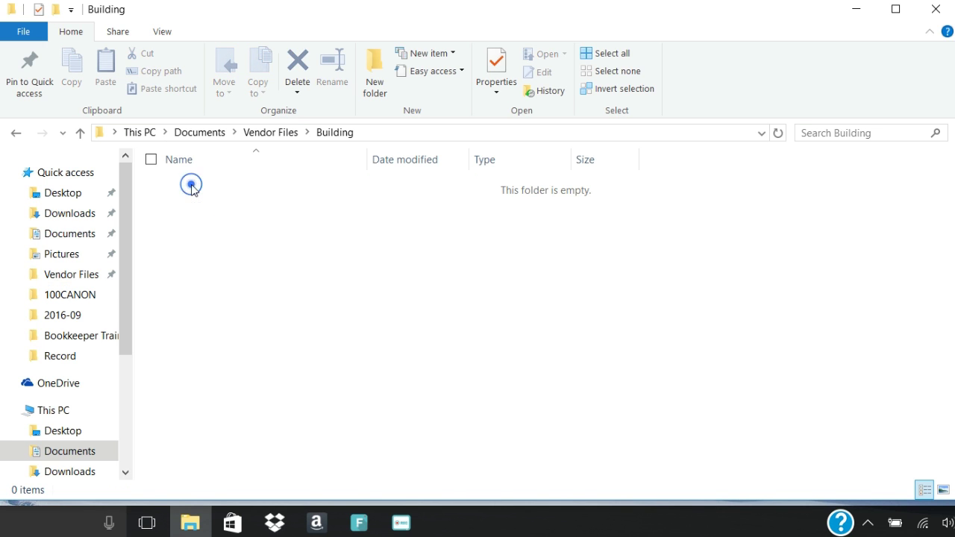
click(374, 71)
text(2016)
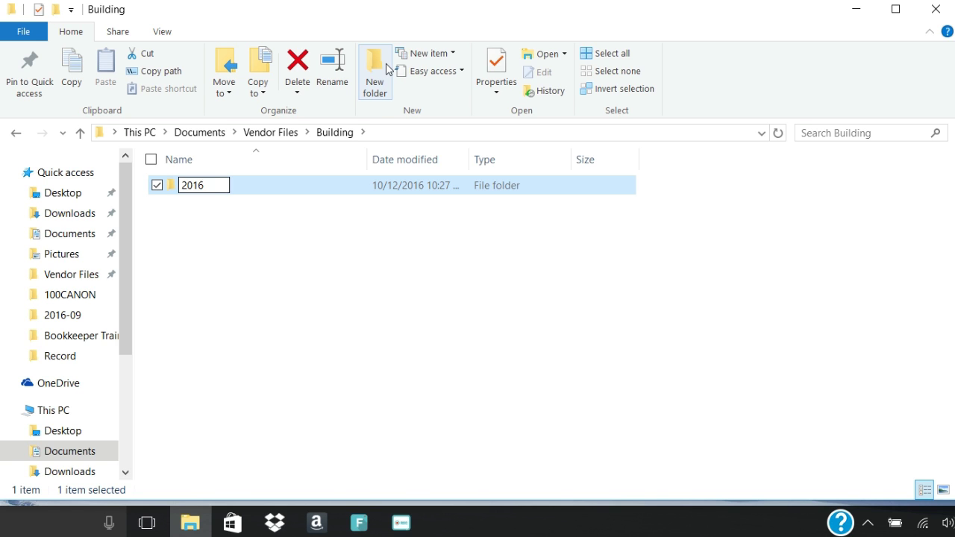
key(Return)
Inside Building's 2016 folder, create a folder named with the owner's first name in possessive form followed by "personal building".
double_click(279, 186)
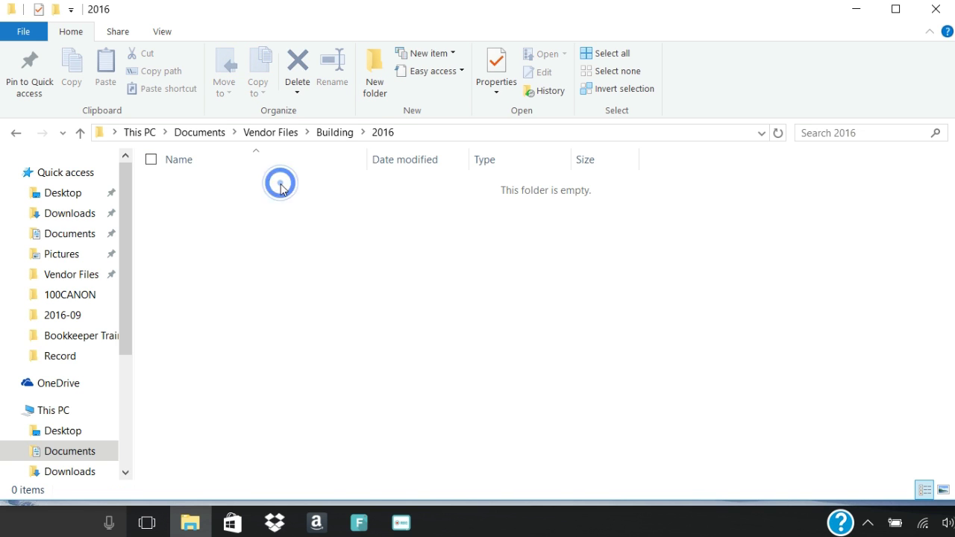
click(377, 74)
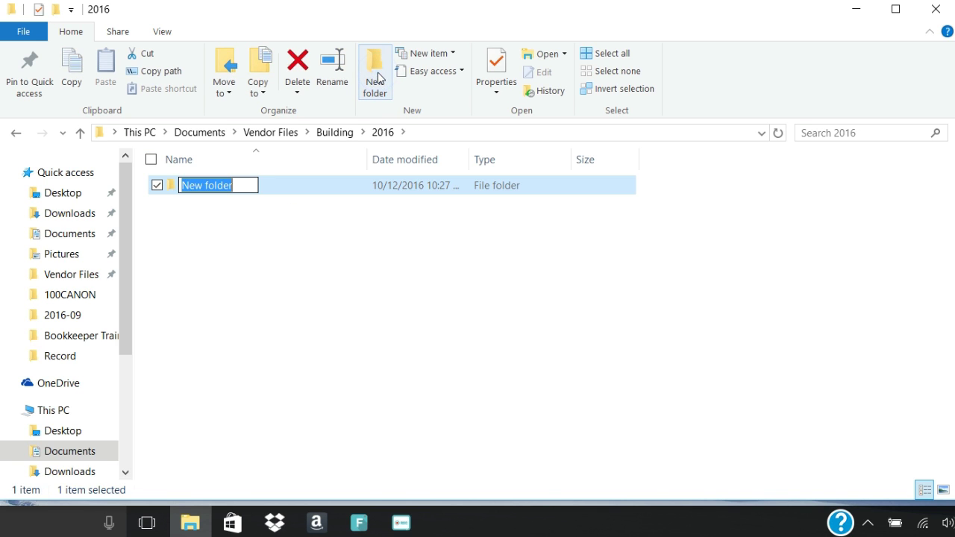
text(Jacks)
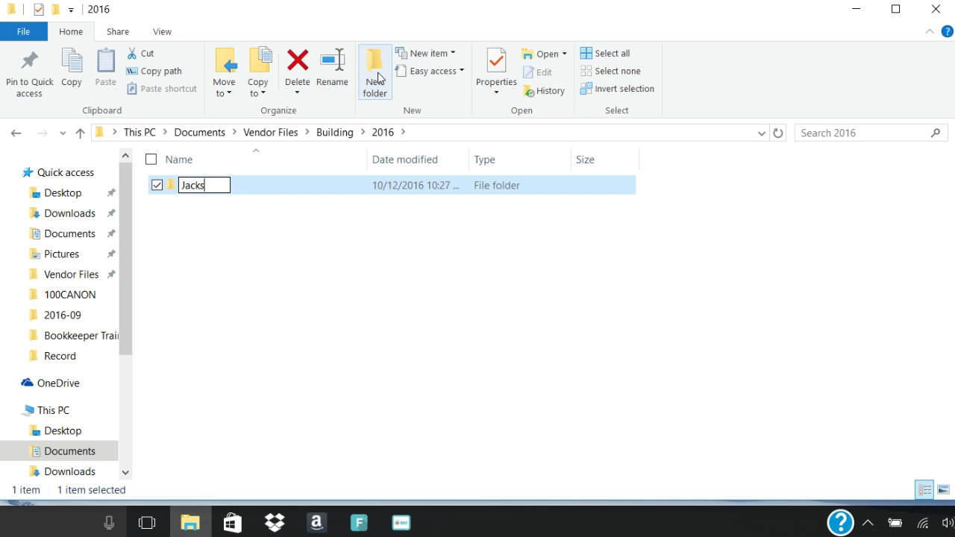
key(BackSpace)
text('s per)
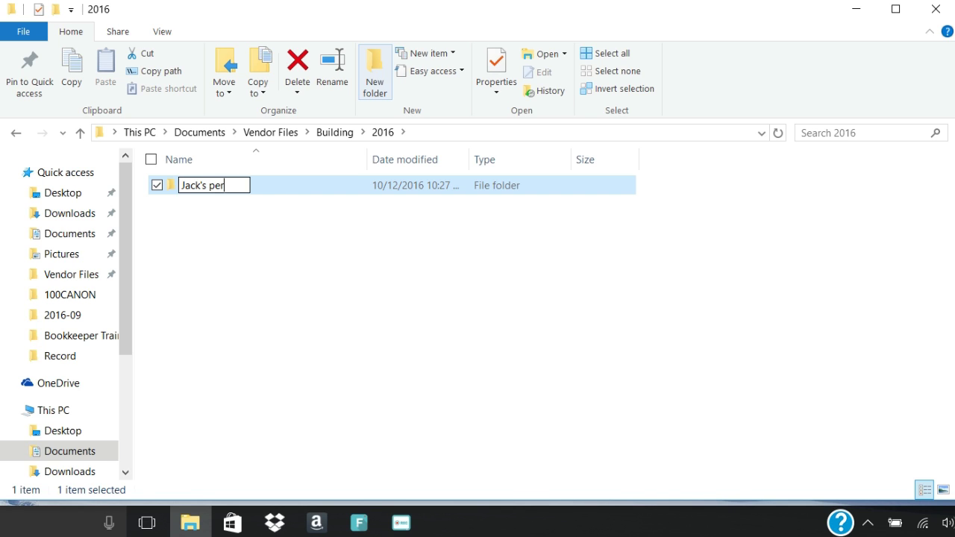
text(sonal building)
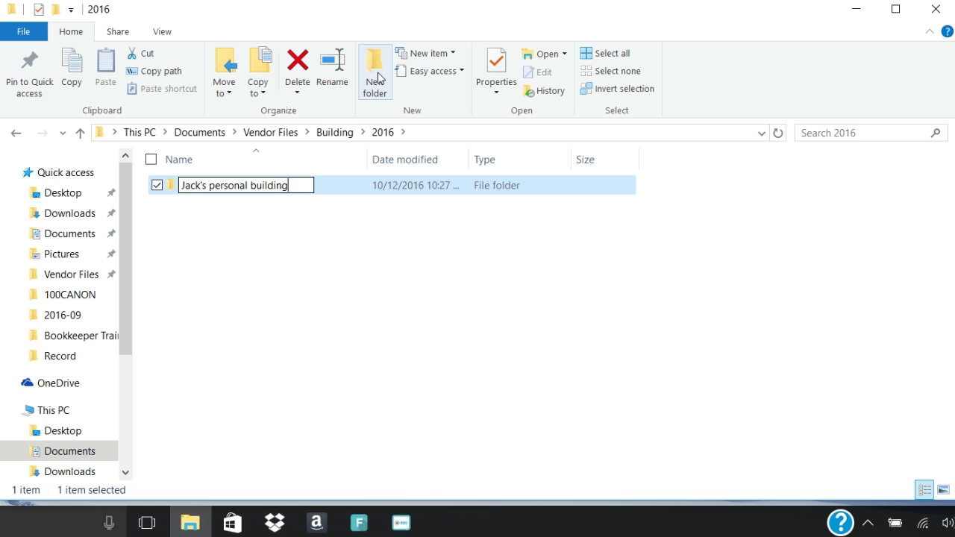
key(Return)
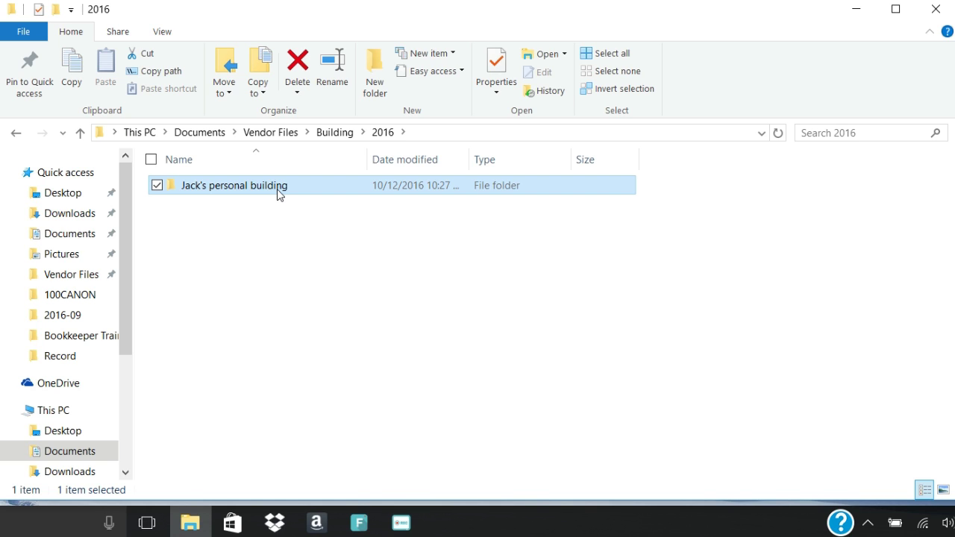
Return to the Vendor Files folder and create a folder named Equipment in it.
click(79, 282)
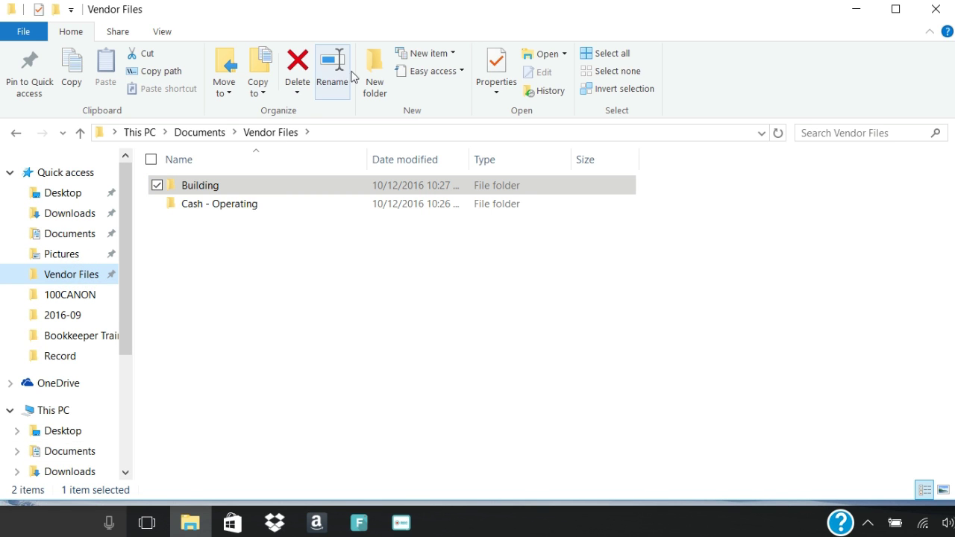
click(374, 79)
text(Equipment)
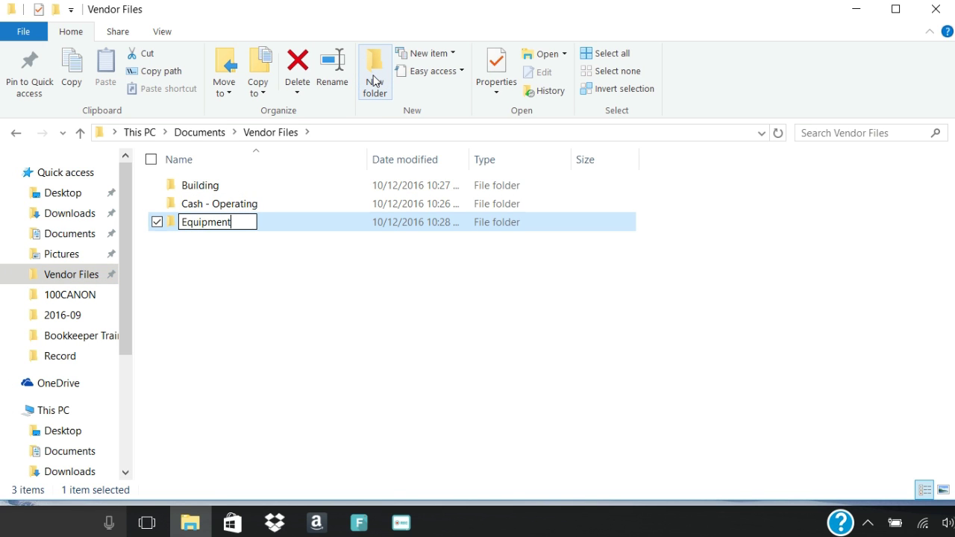
key(Return)
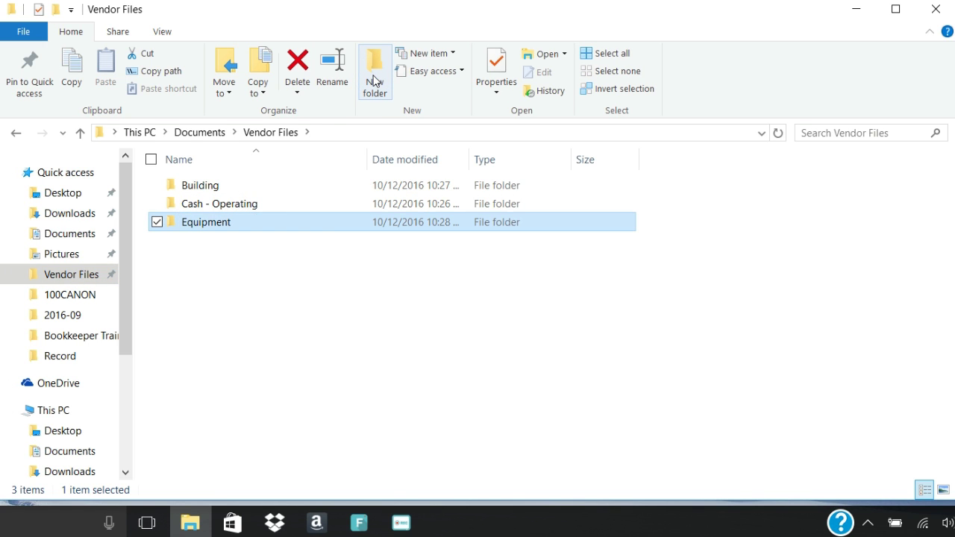
Create a year folder named 2016 inside the Equipment folder.
double_click(260, 222)
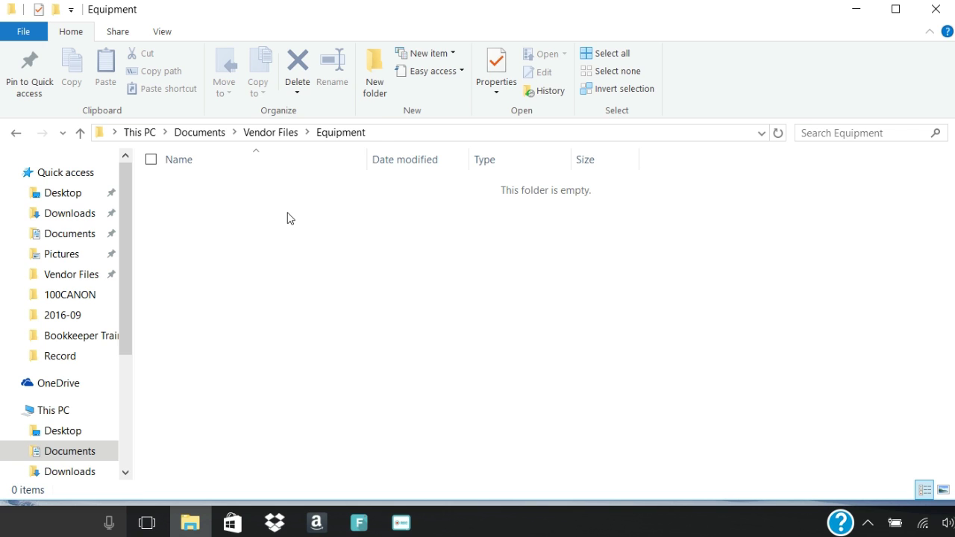
click(373, 84)
text(2016)
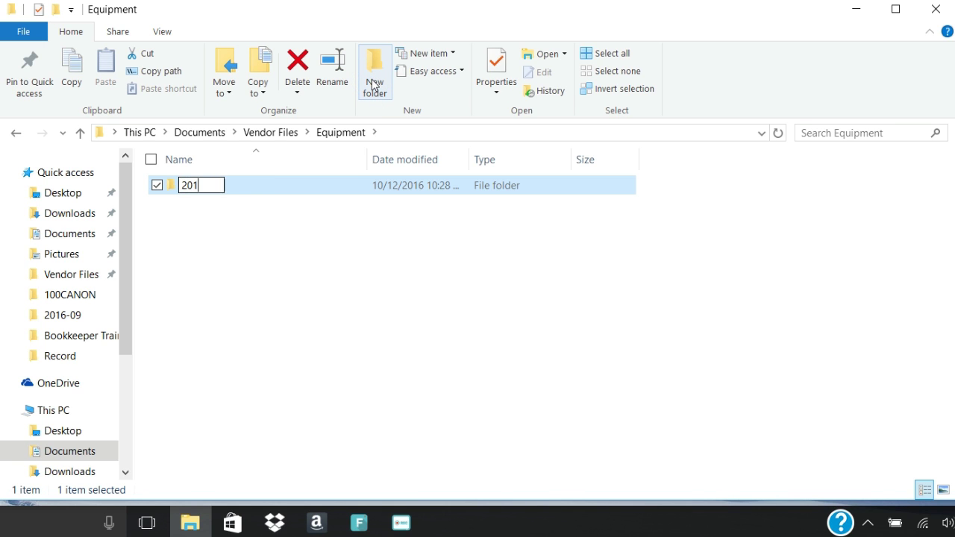
key(Return)
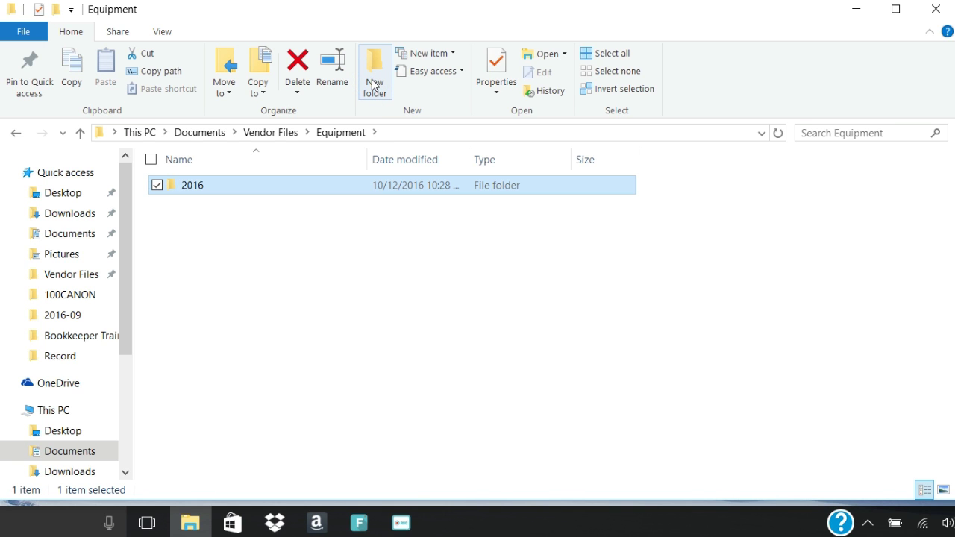
Create a vendor folder named Local Equipment Co inside Equipment's 2016 folder and open it.
double_click(260, 187)
click(371, 83)
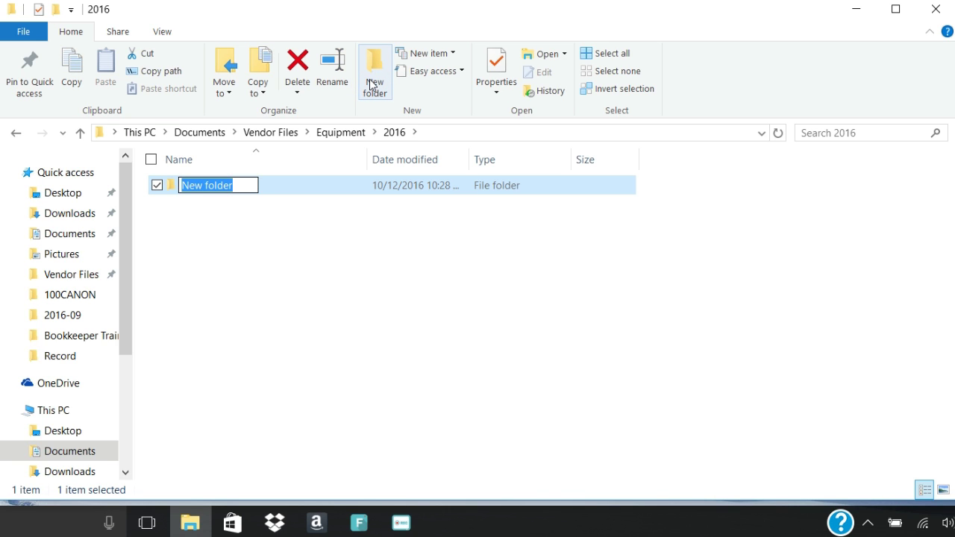
text(Local )
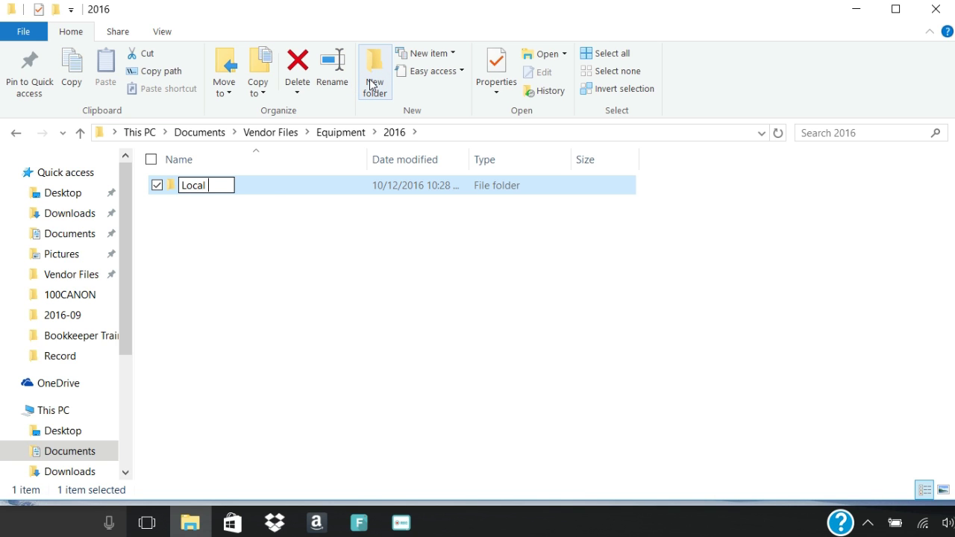
text(Equip)
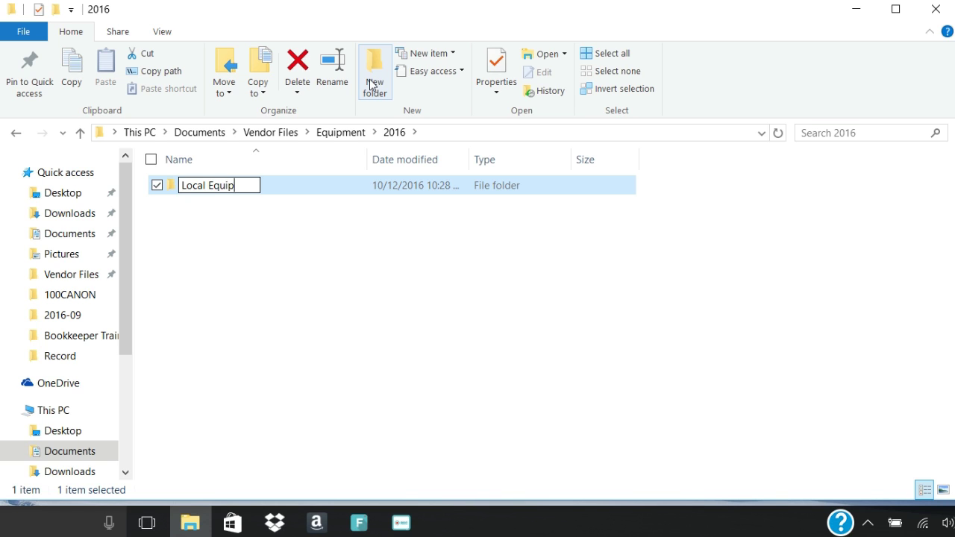
text(ment Co4)
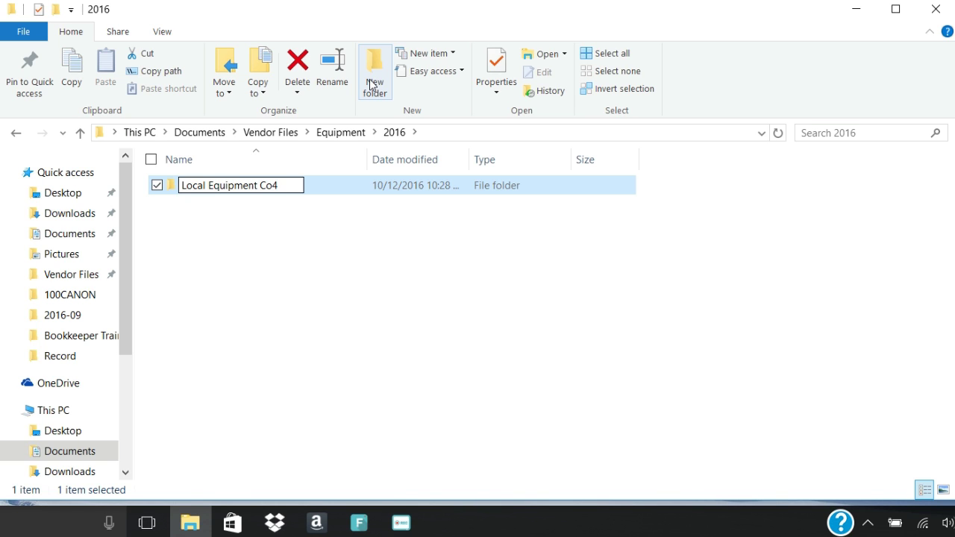
key(BackSpace)
key(Return)
double_click(290, 189)
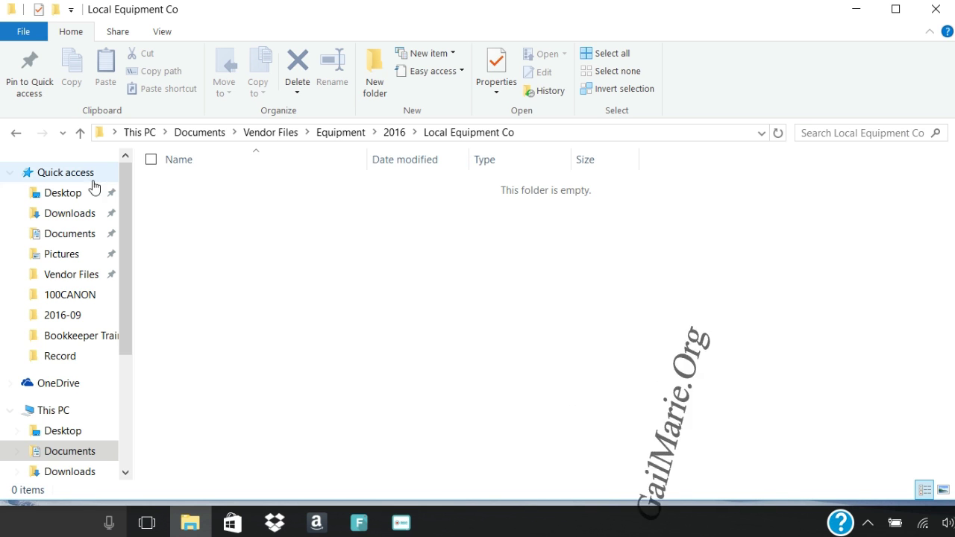
click(16, 133)
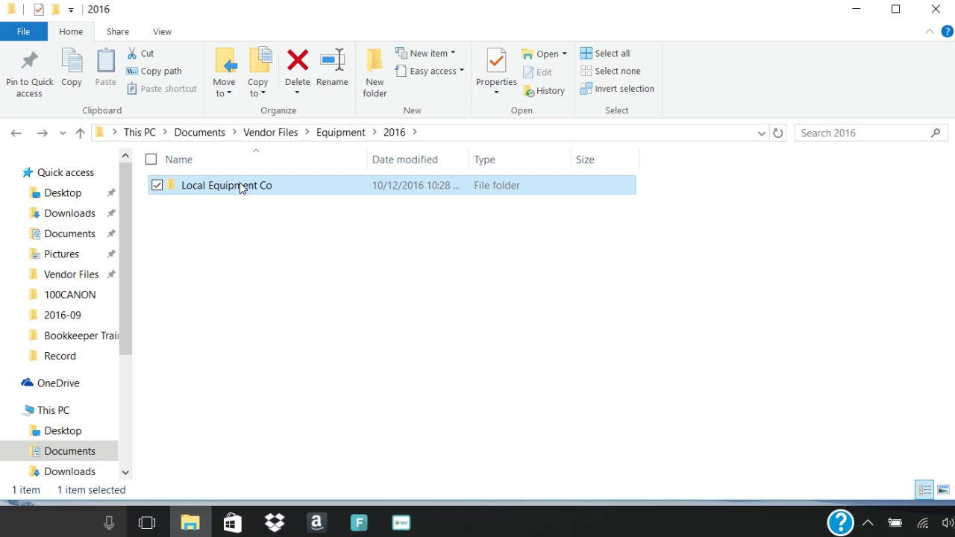
click(15, 133)
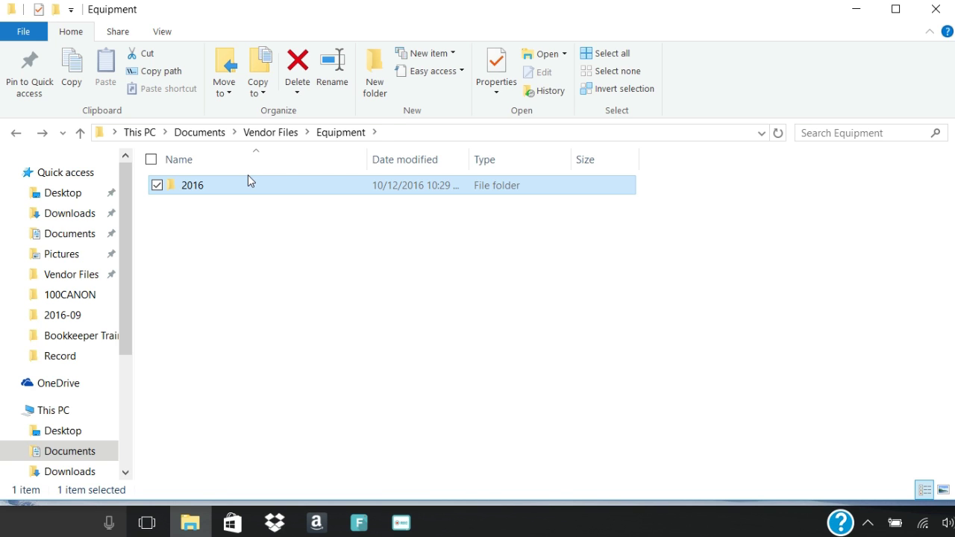
click(374, 71)
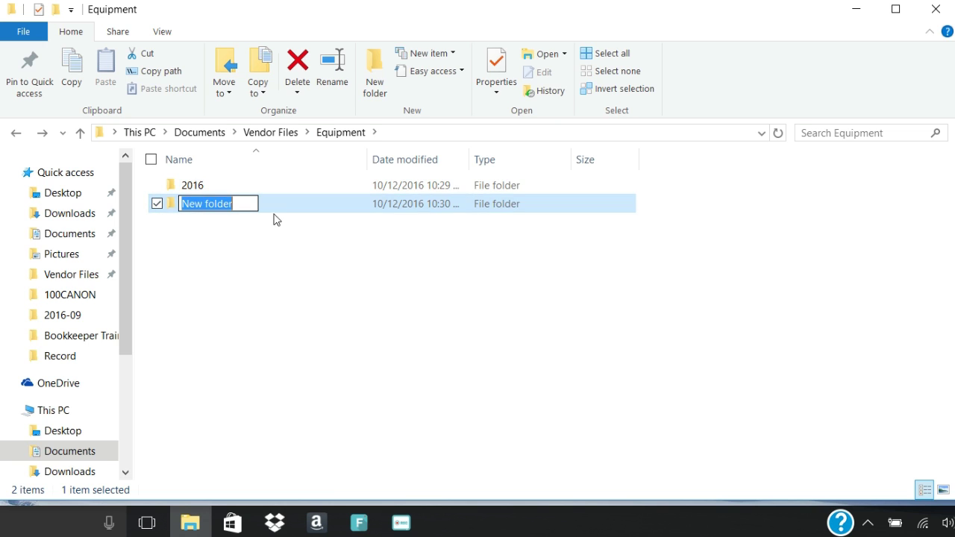
click(318, 209)
right_click(317, 210)
click(216, 150)
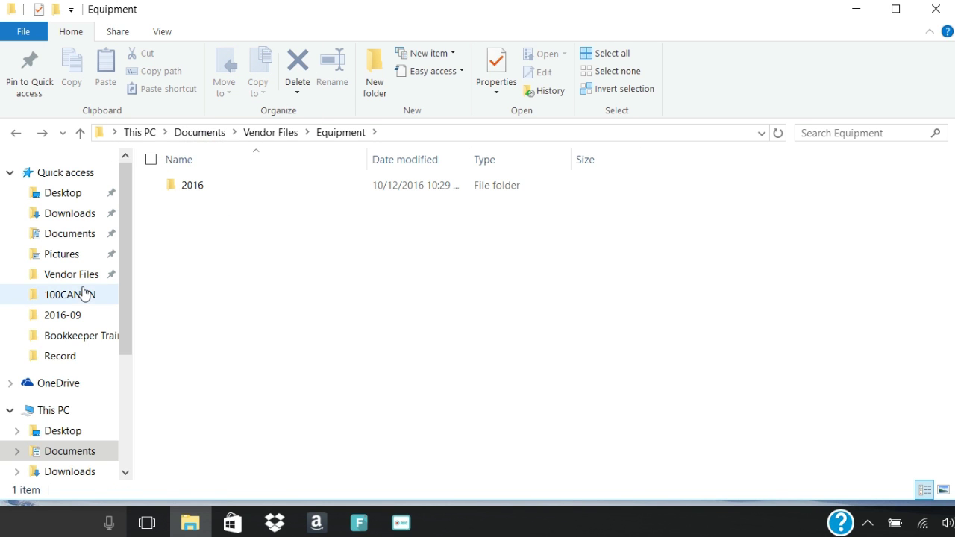
Return to the Vendor Files folder and create a folder named Credit Card Payable in it.
click(60, 275)
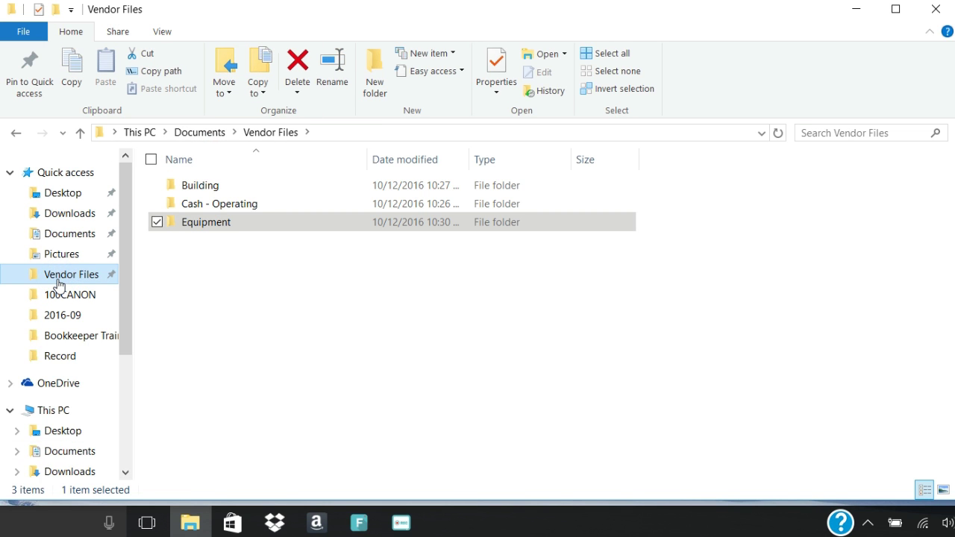
click(376, 80)
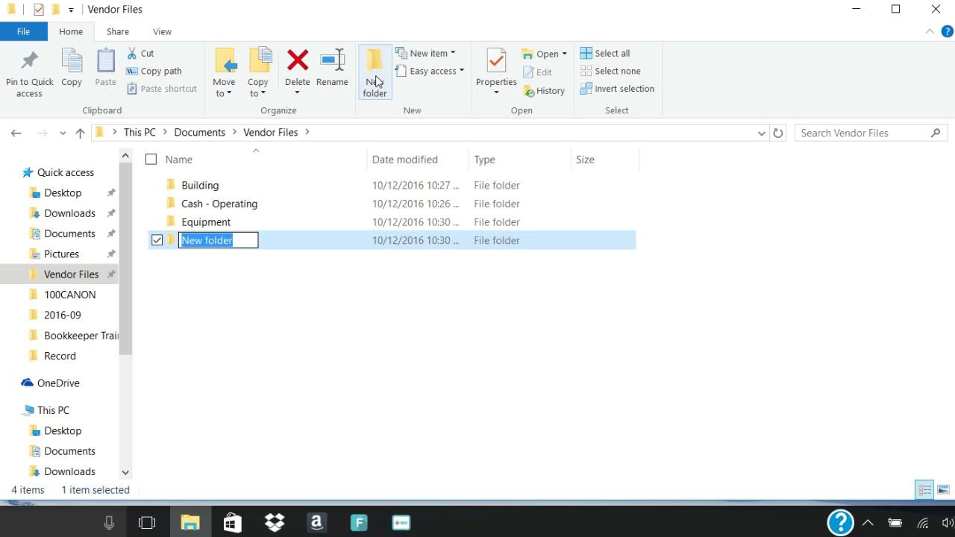
text(Credit )
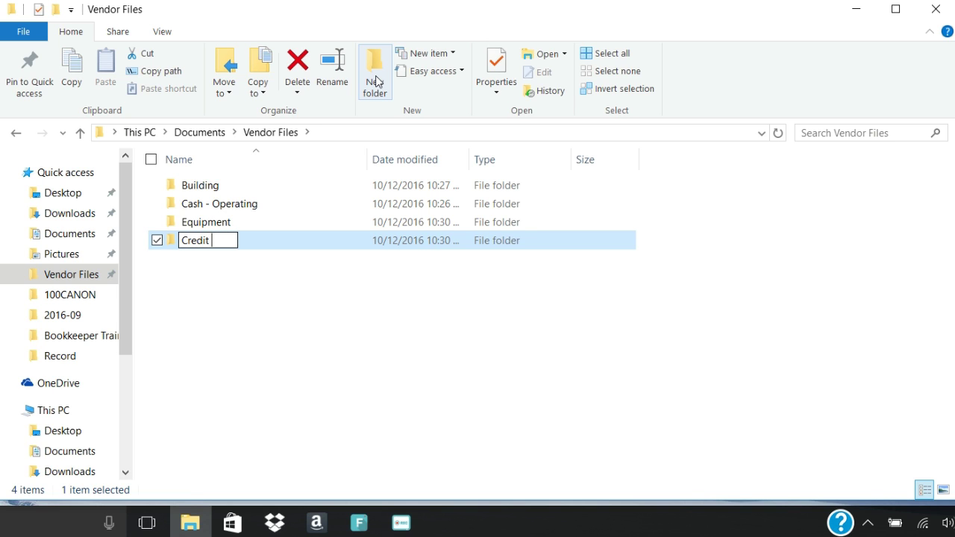
text(Card Payable)
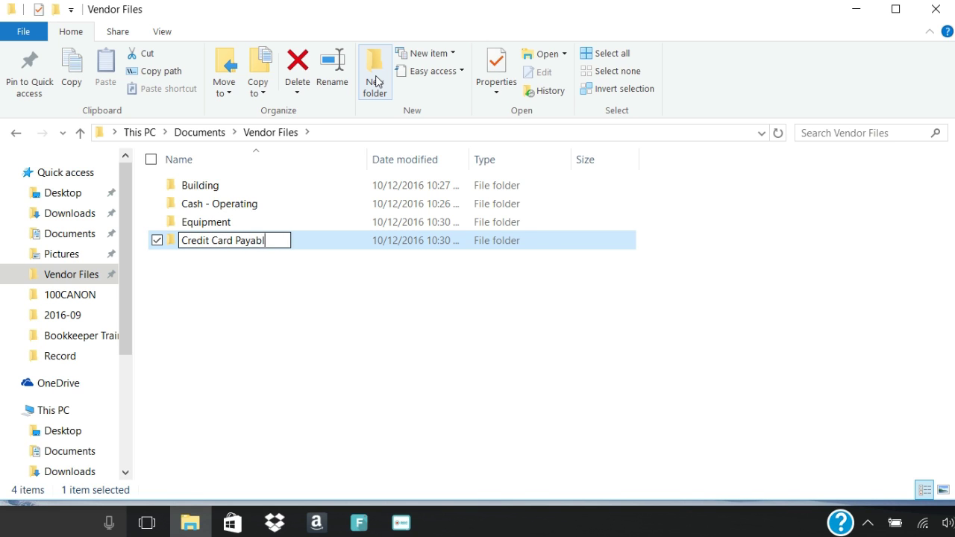
key(Return)
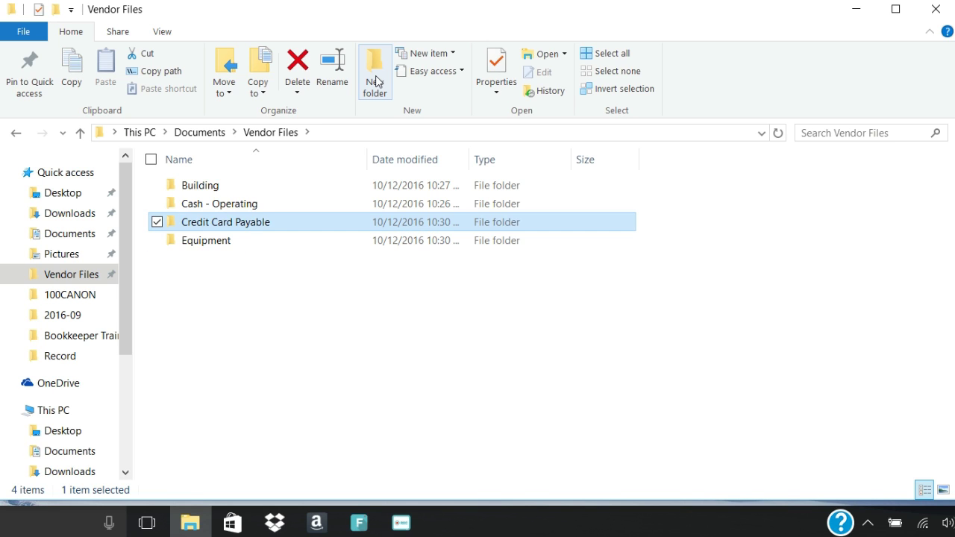
Create a year folder named 2016 inside the Credit Card Payable folder.
double_click(259, 223)
click(375, 84)
text(2016)
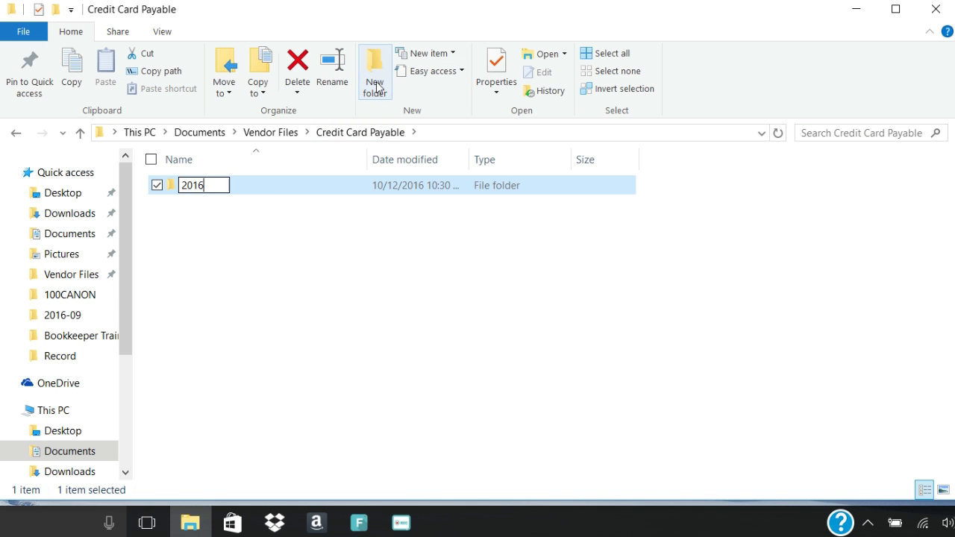
key(Return)
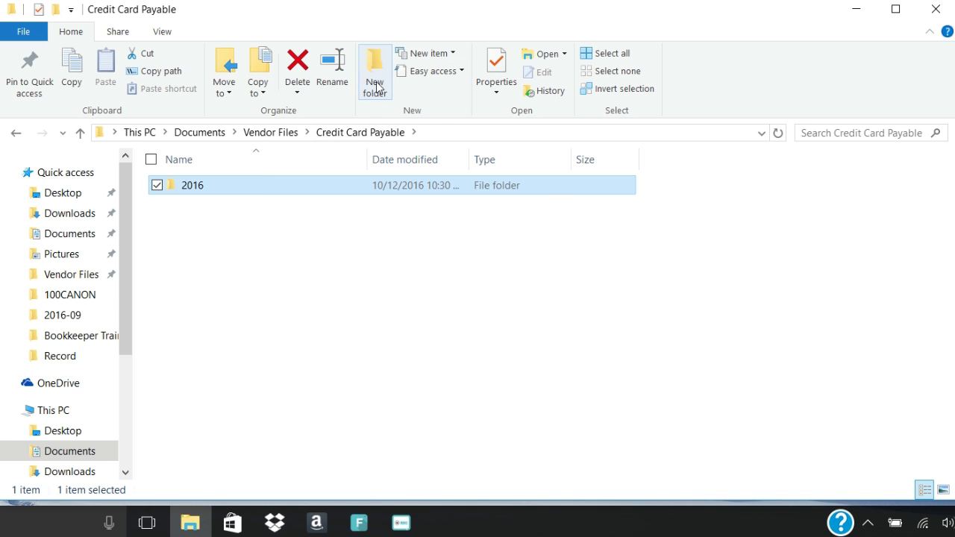
Create a folder named Credit Card inside Credit Card Payable's 2016 folder.
double_click(253, 182)
click(372, 78)
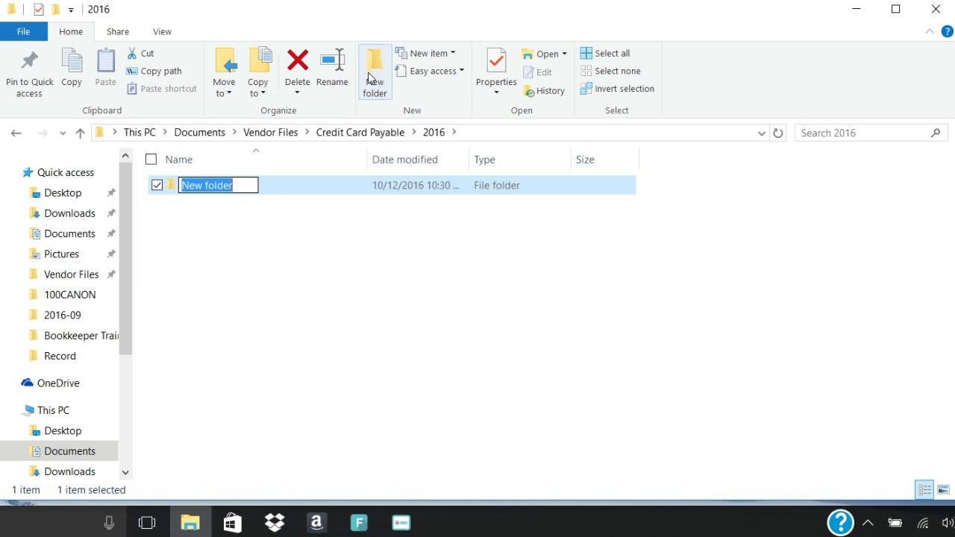
text(Visa)
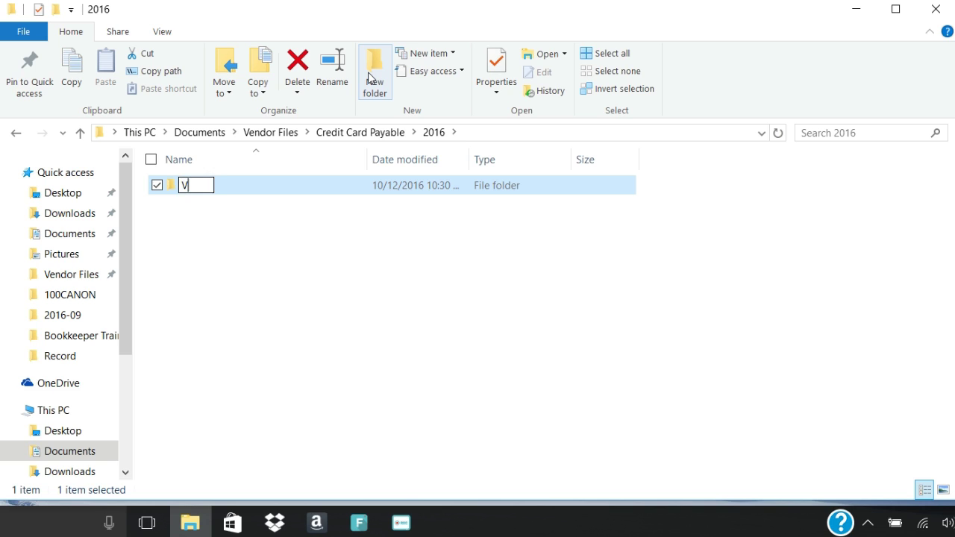
key(BackSpace)
key(BackSpace)
key(BackSpace)
key(BackSpace)
text(Credit Card)
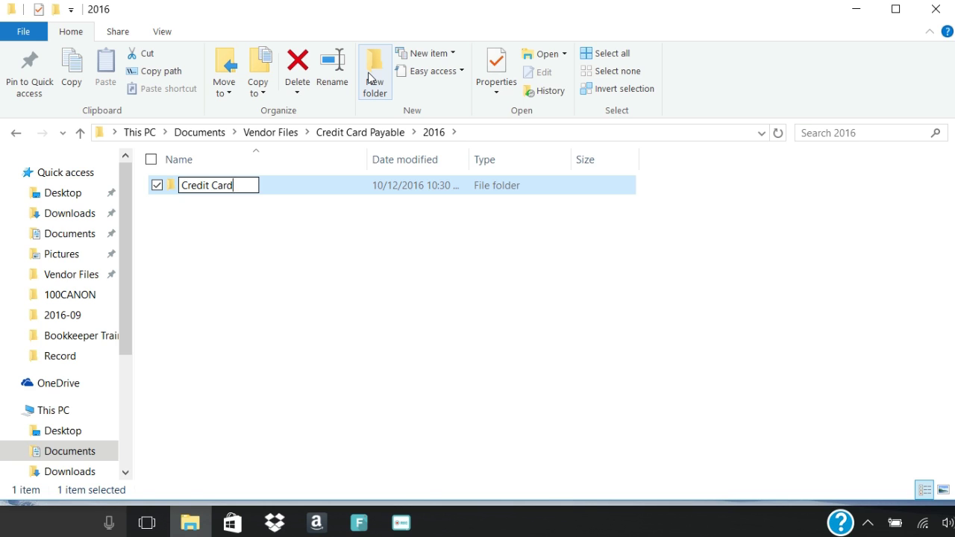
key(Return)
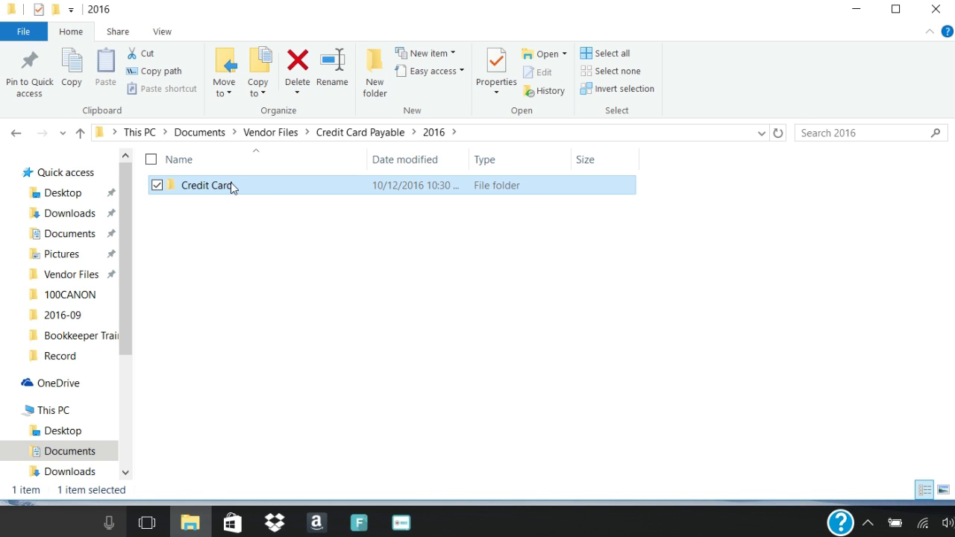
Rename the Credit Card folder as Credit Card-1.
right_click(256, 186)
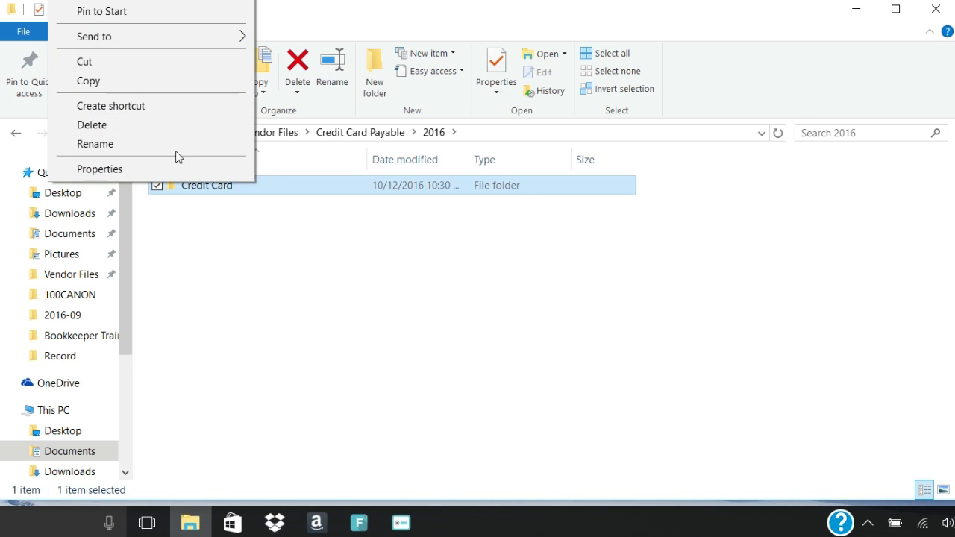
click(127, 146)
click(246, 185)
text(-1)
key(Return)
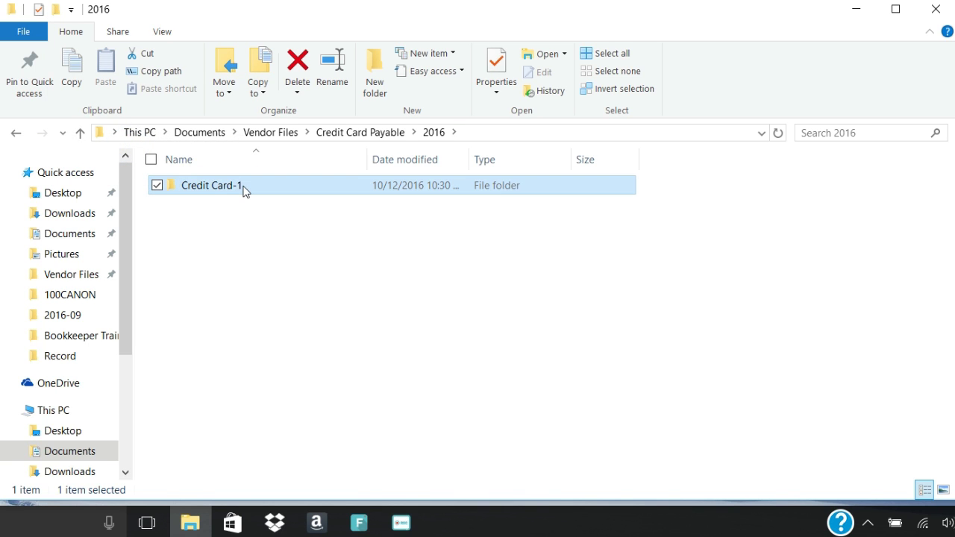
Create a folder named Credit Card-2 beside Credit Card-1 in the 2016 folder, and open Credit Card-1.
click(375, 71)
text(Credit C)
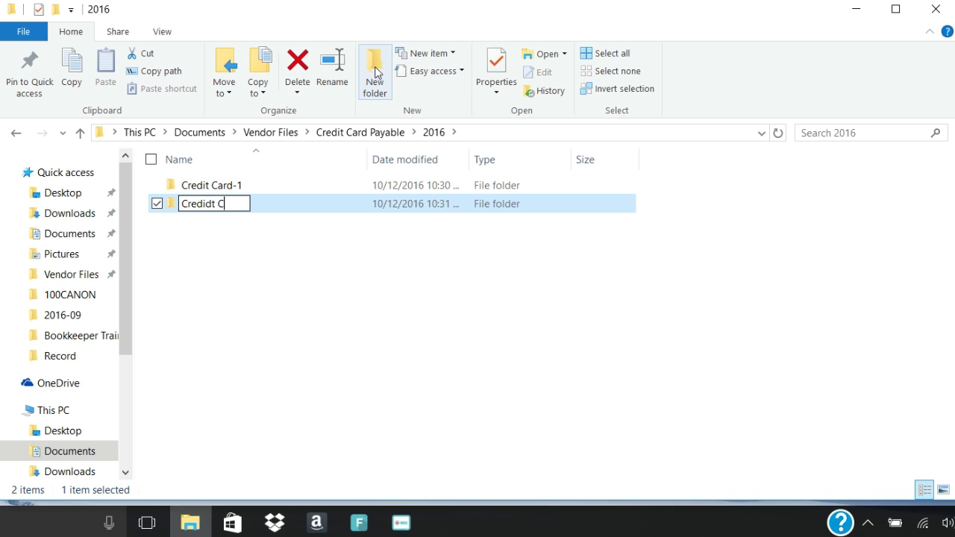
key(BackSpace)
key(BackSpace)
text(Card-2)
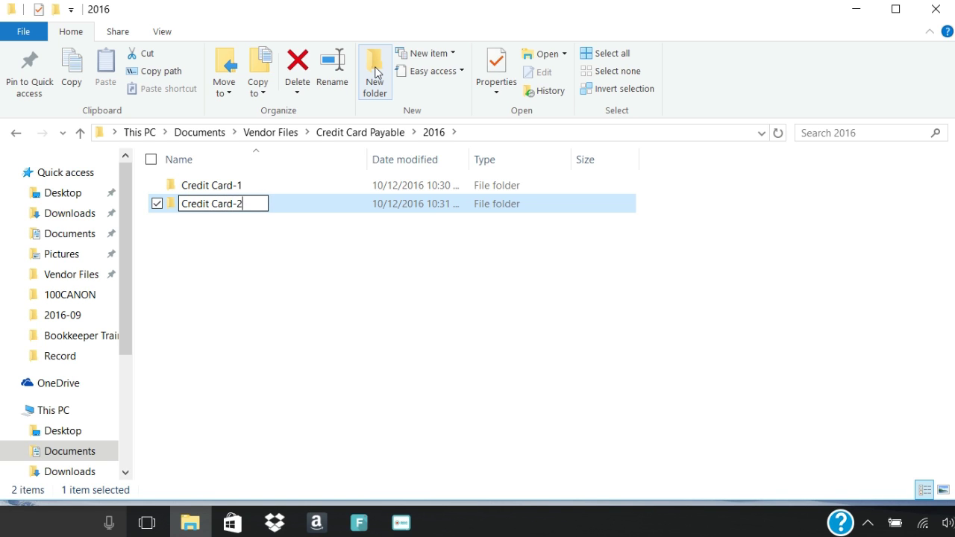
key(Return)
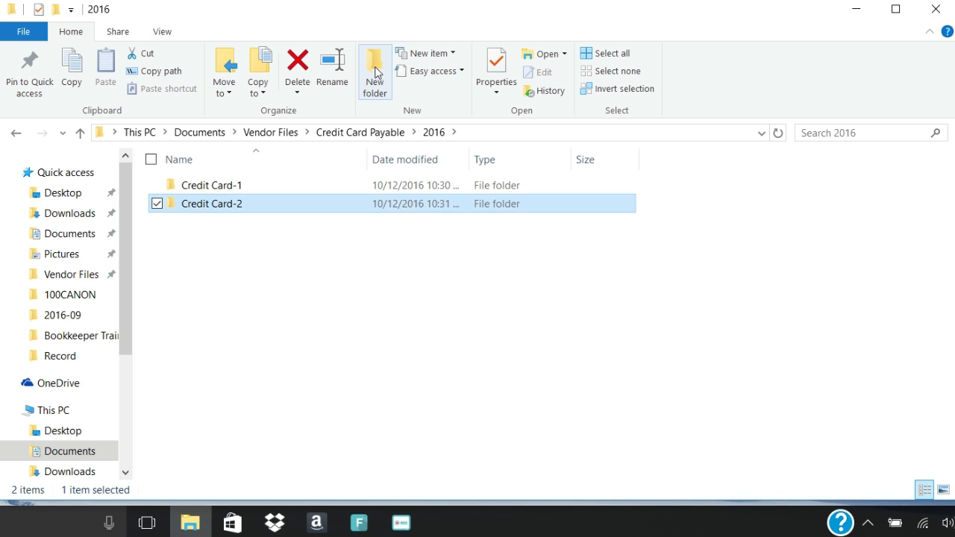
double_click(243, 189)
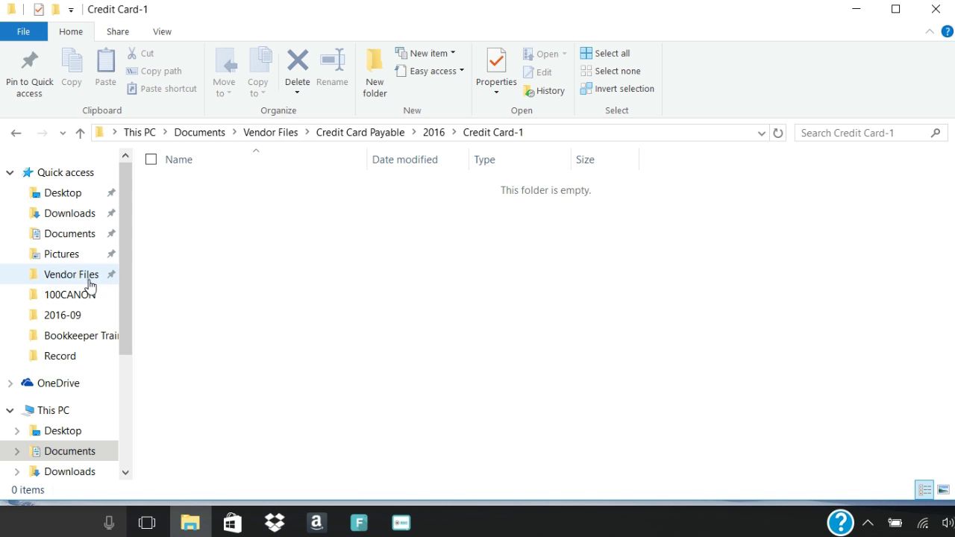
Return to the Vendor Files folder and create a folder named Supplies in it.
click(72, 275)
click(371, 78)
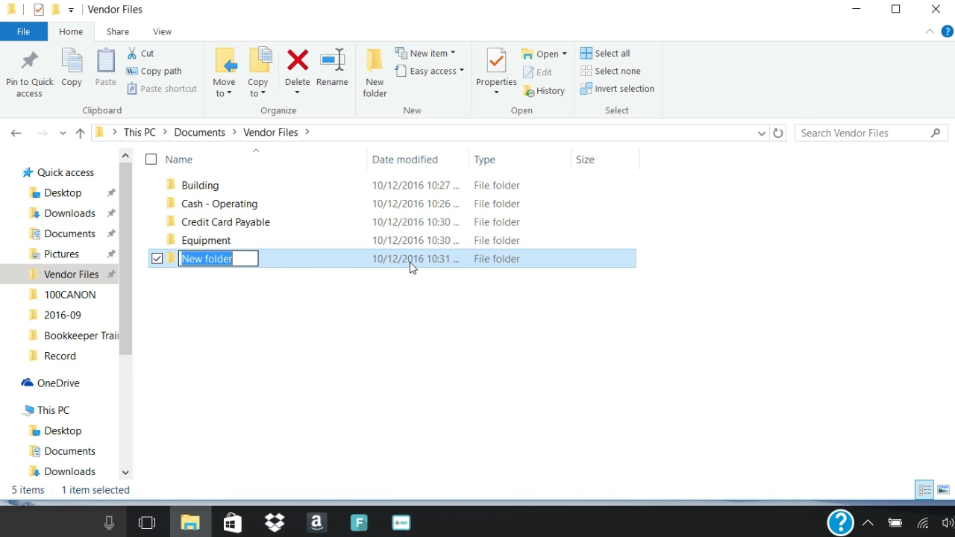
text(Supplies)
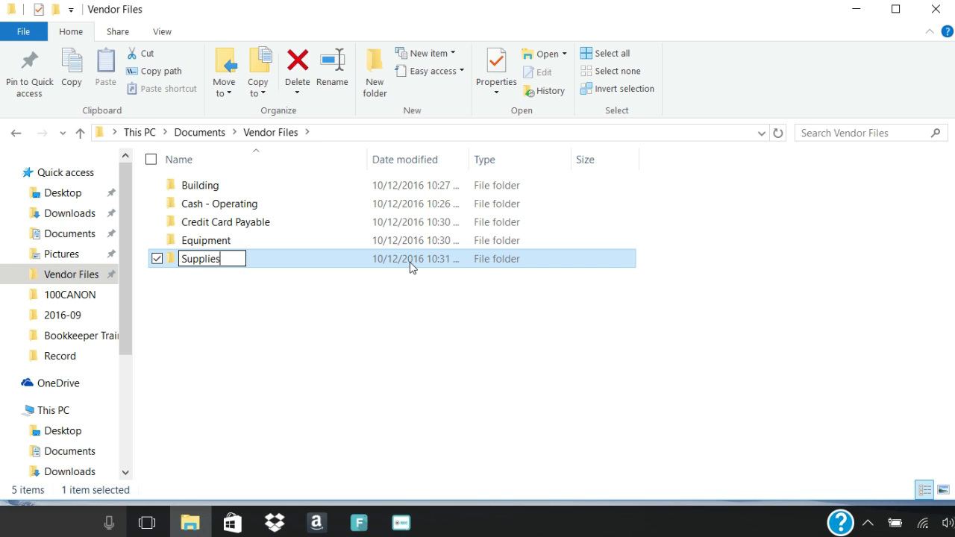
key(Return)
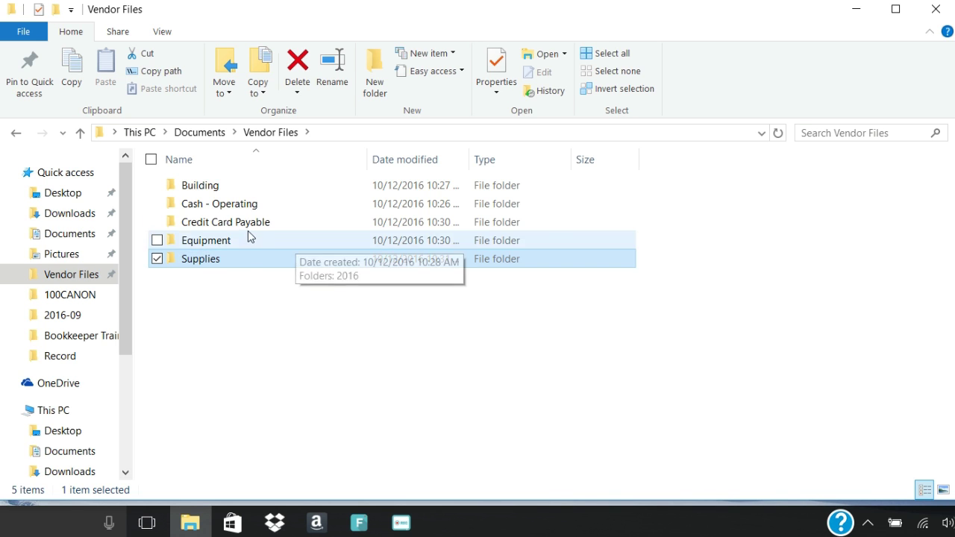
Create a year folder named 2016 inside the Supplies folder.
double_click(241, 263)
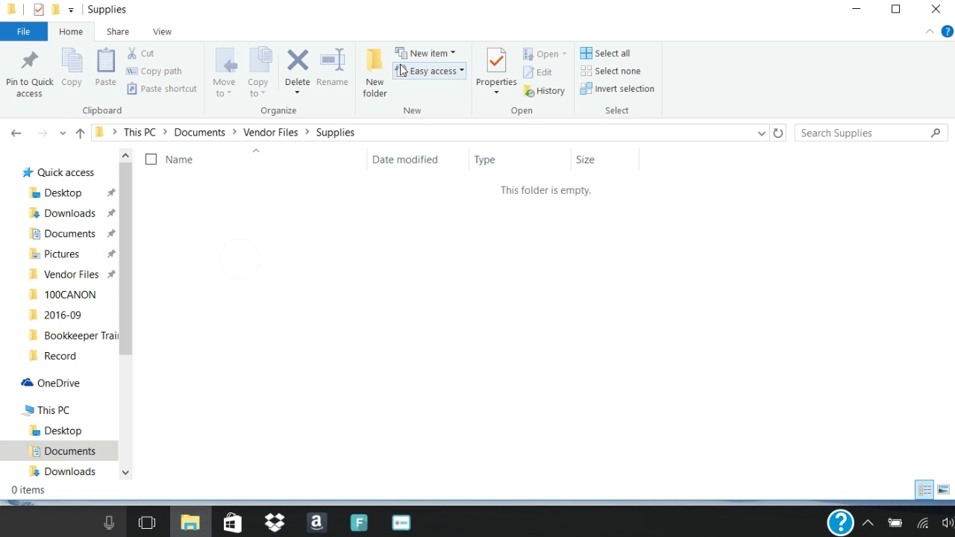
click(375, 75)
text(2016)
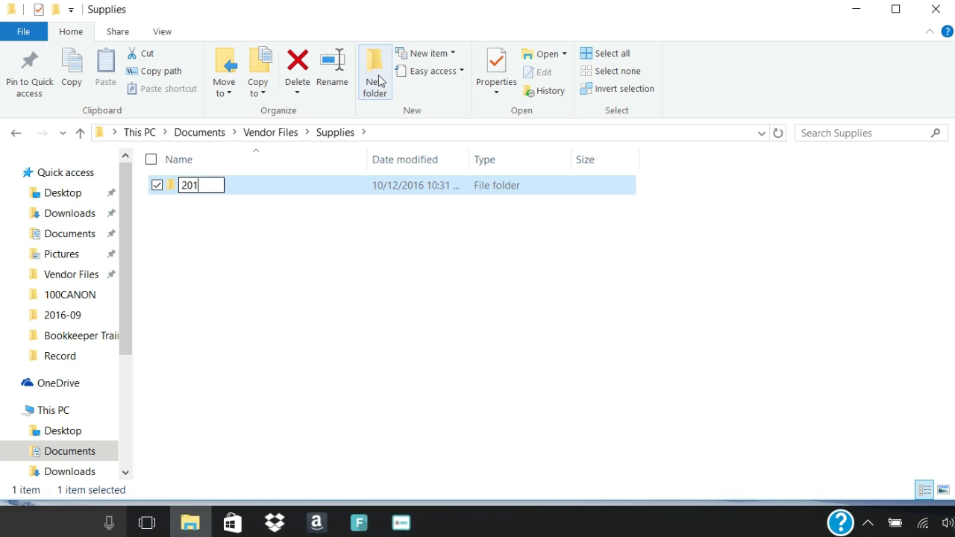
key(Return)
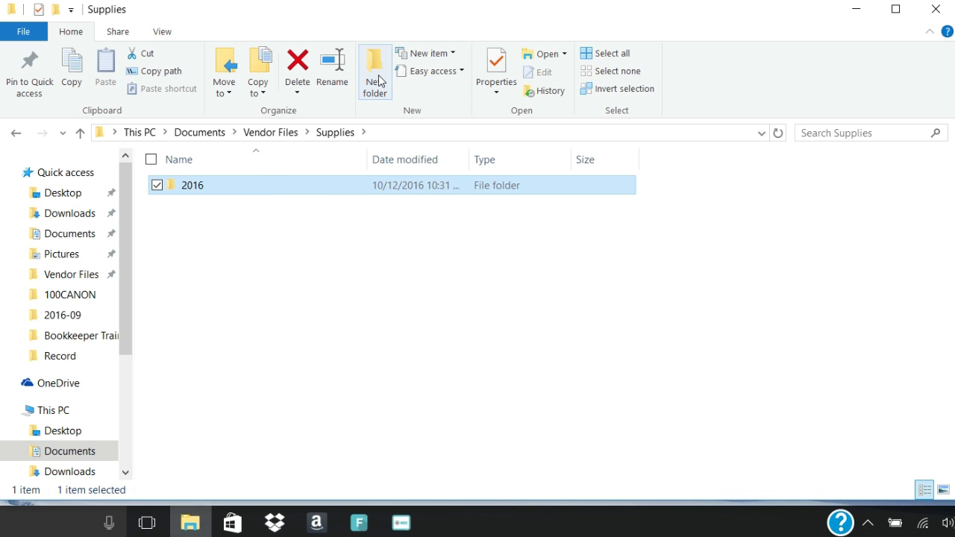
Create a vendor folder named Local Hardware inside Supplies' 2016 folder and open it.
double_click(251, 186)
click(373, 82)
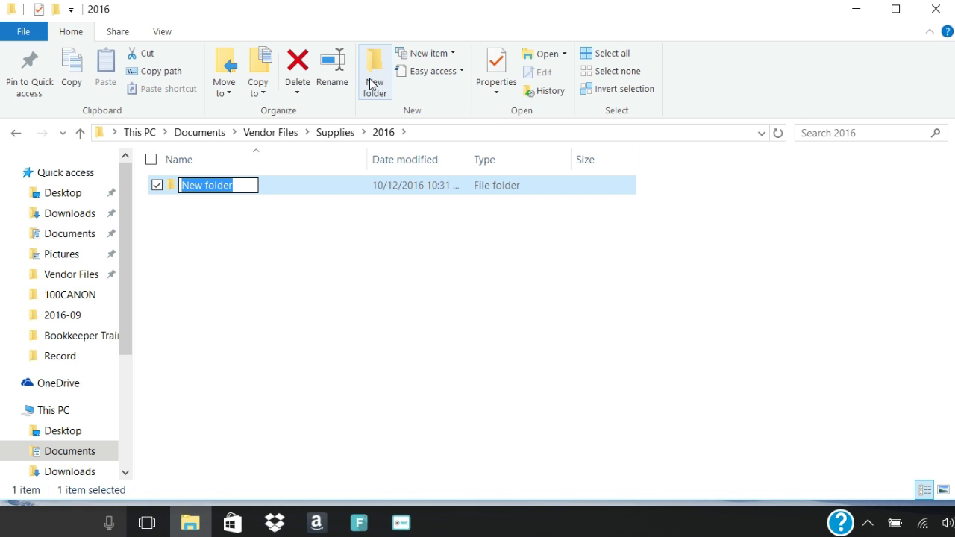
text(Local Har)
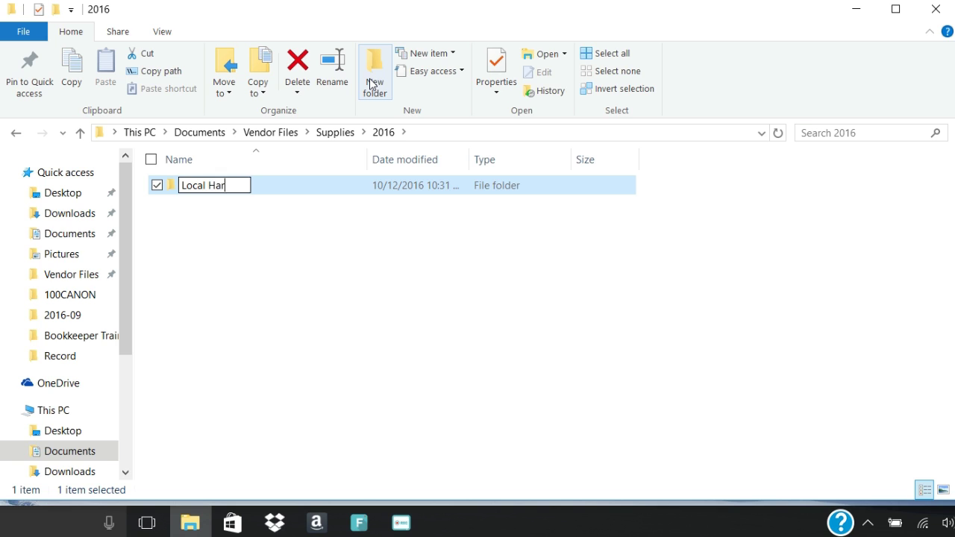
text(dware)
key(Return)
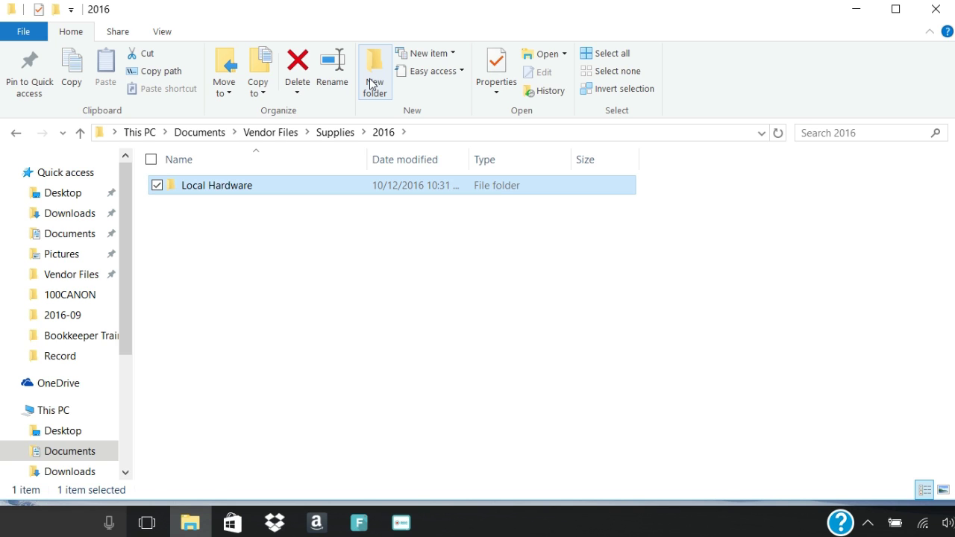
double_click(295, 189)
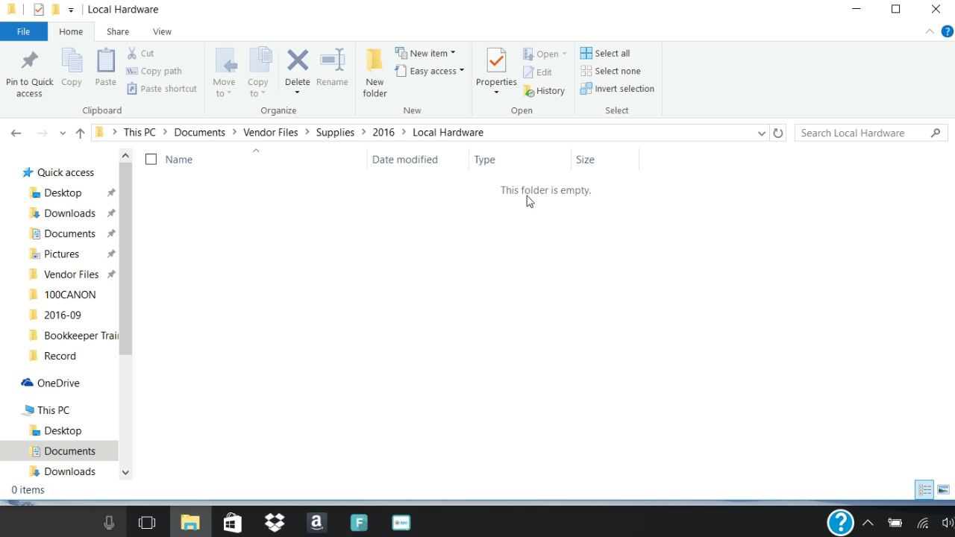
Return to the Vendor Files folder, search it for Local Hardware, and close the search.
click(73, 282)
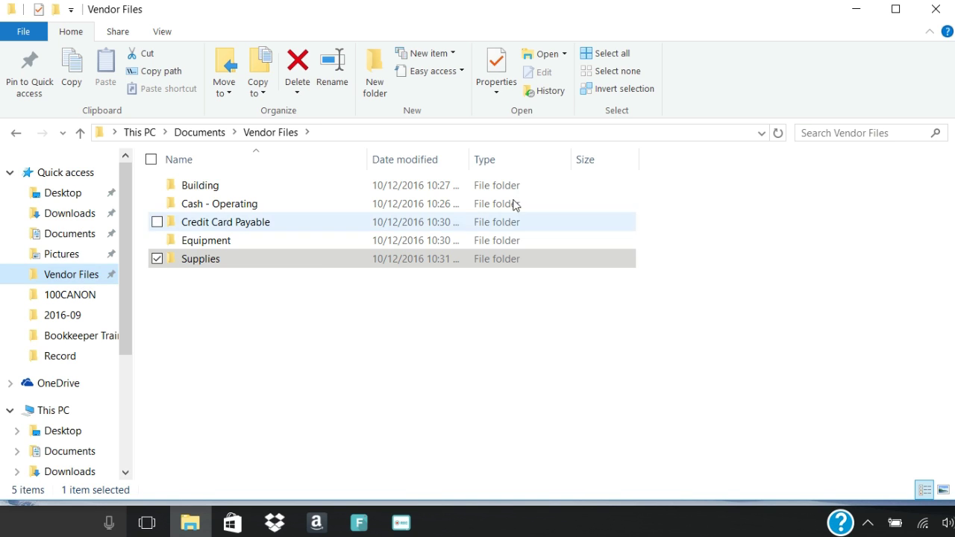
click(821, 136)
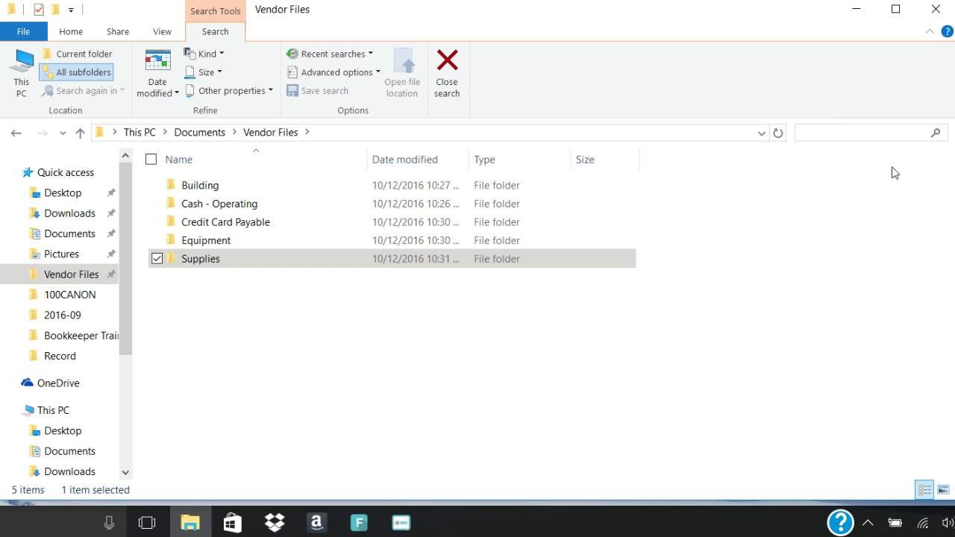
text(Loc)
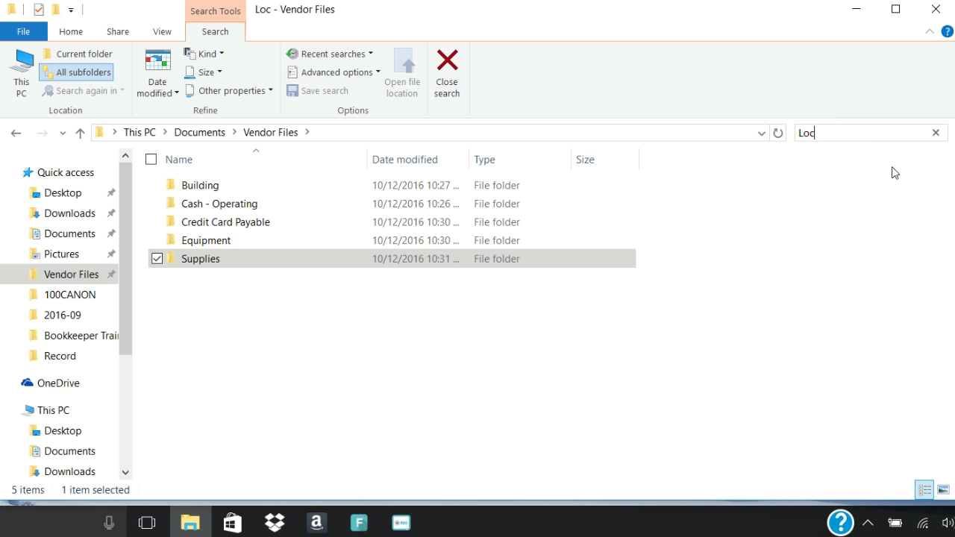
text(al Hardware)
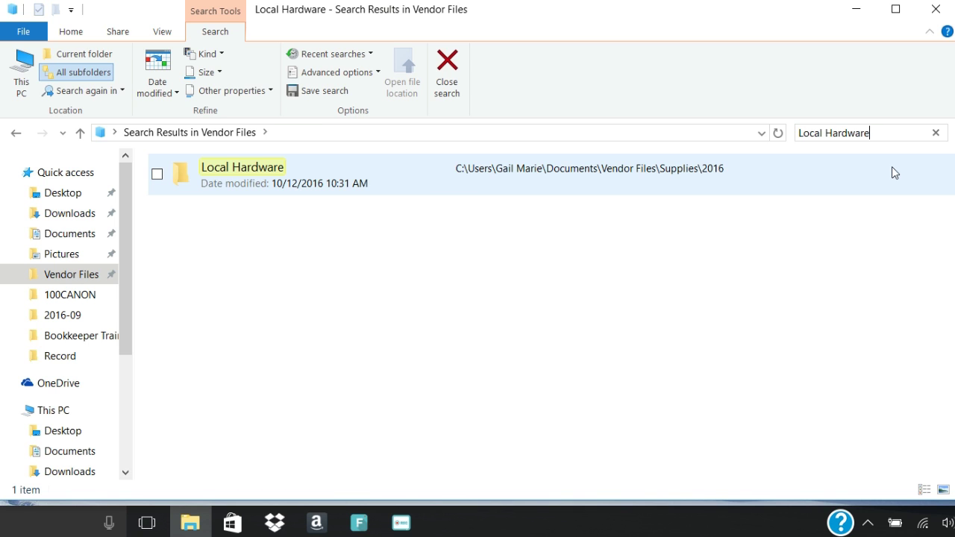
key(Escape)
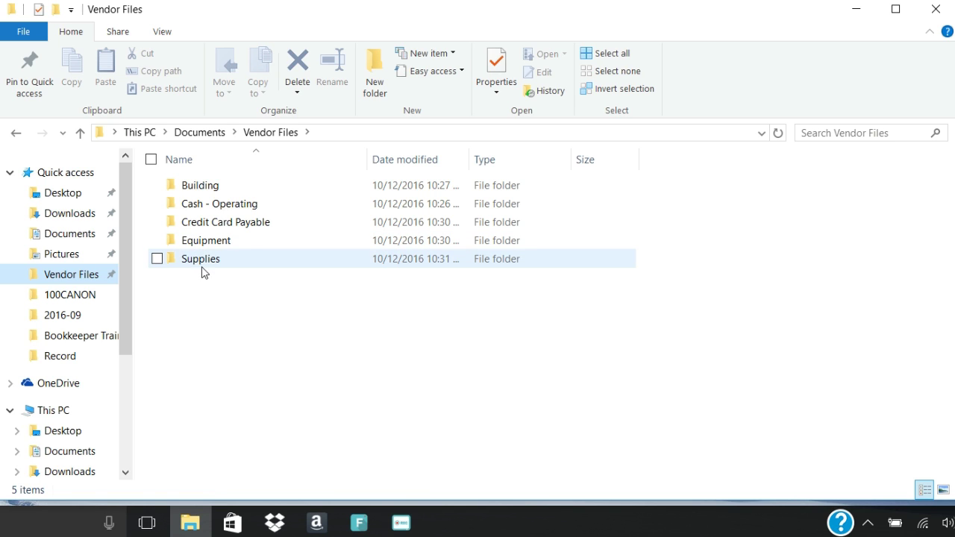
Browse from Vendor Files into the Supplies folder's 2016 subfolder to view its vendor folders.
mouse_move(214, 273)
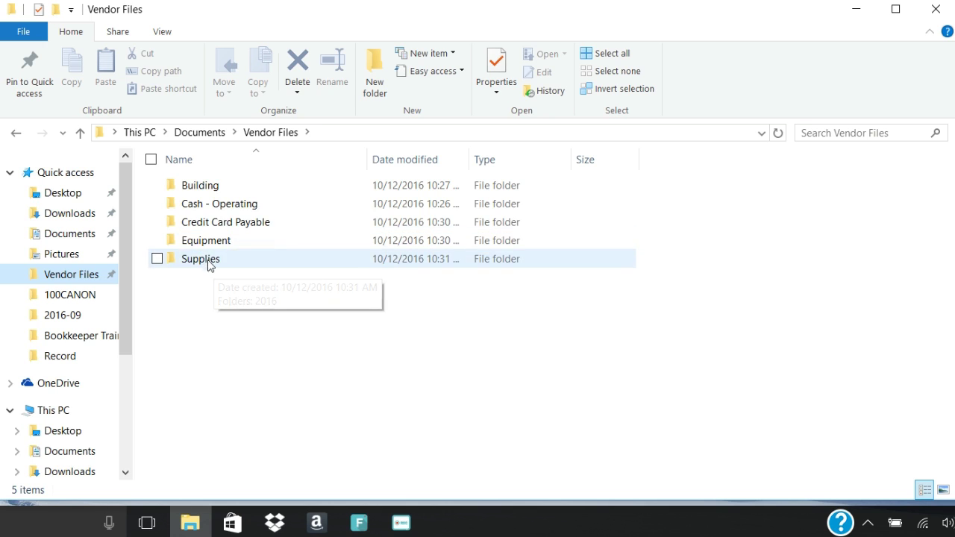
double_click(207, 263)
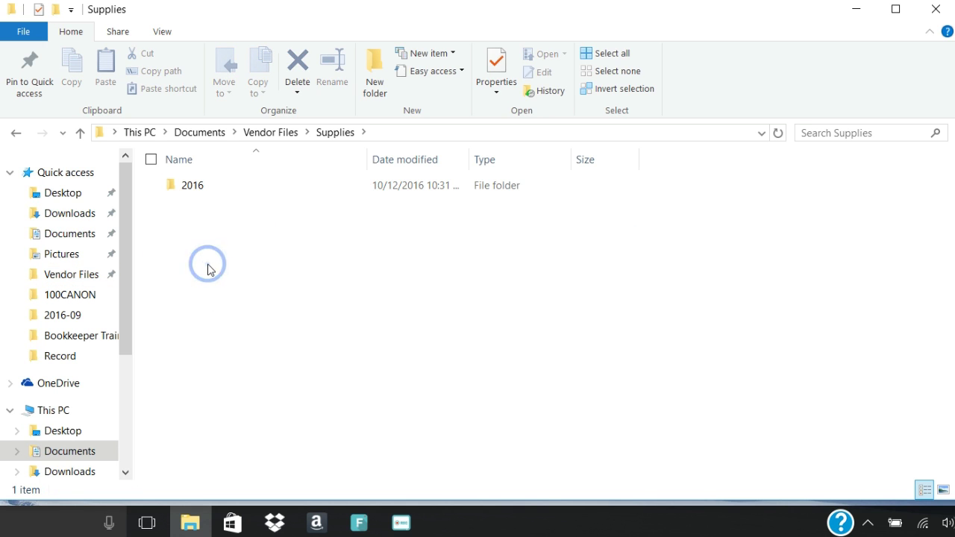
double_click(193, 188)
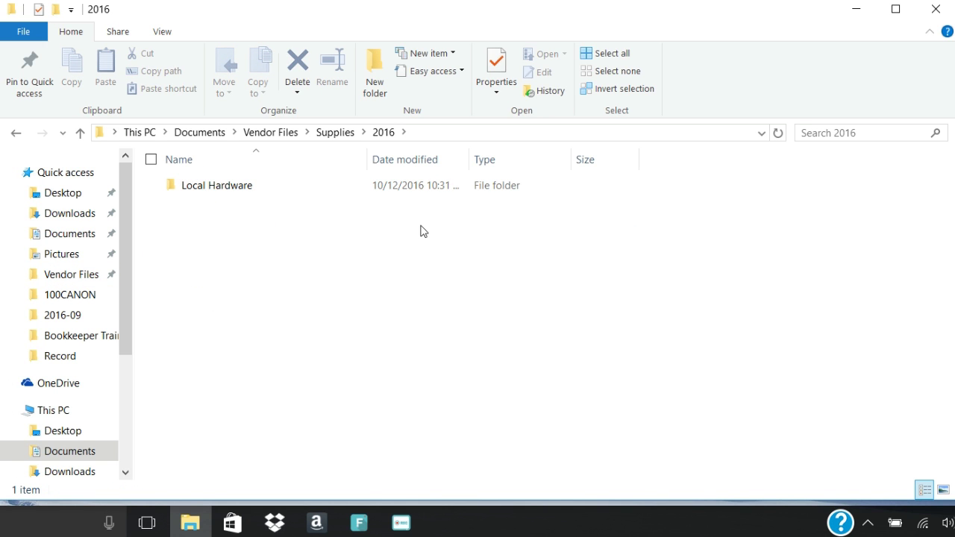